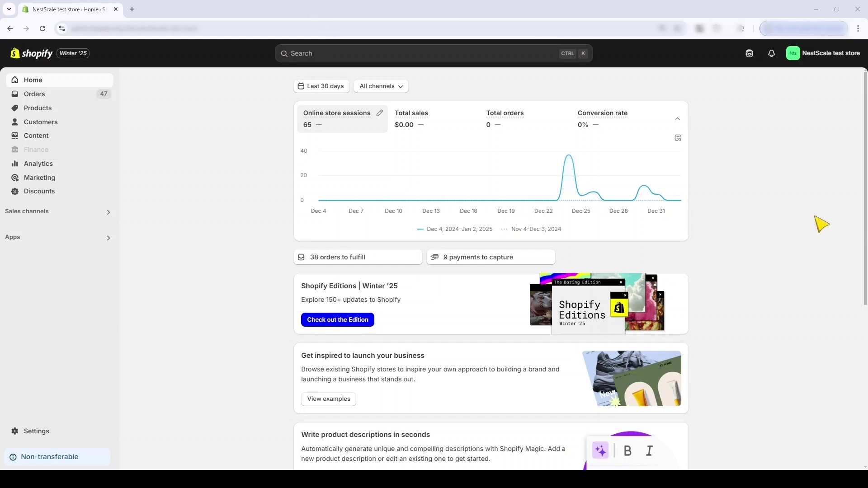
Step: Search the App Store for 'ns image swat' and open the NS Image Swatch Variant Option app page
click(330, 55)
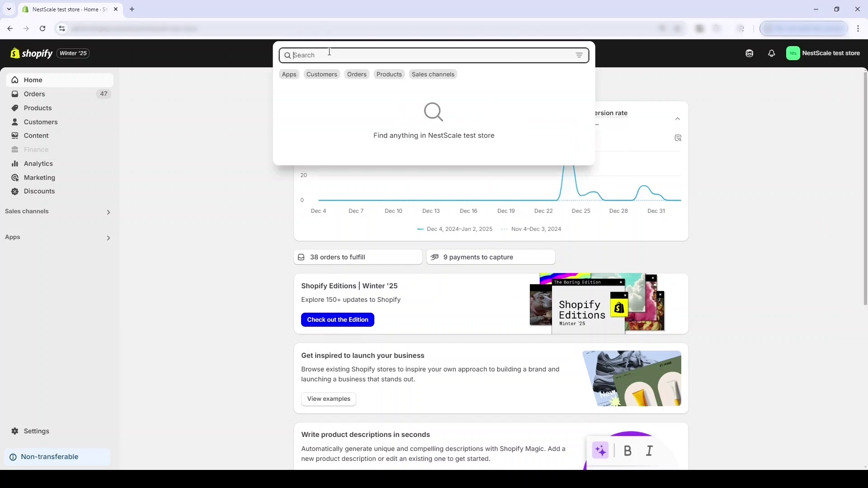
text(ns i)
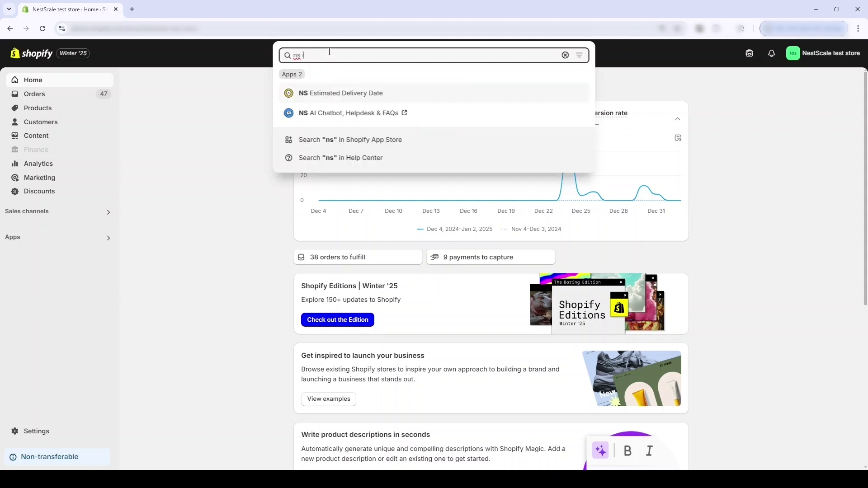
text(mage sw)
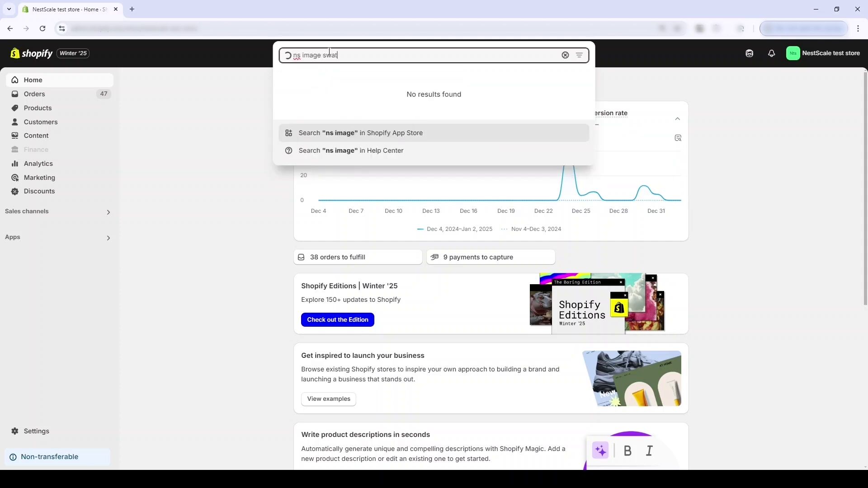
text(at)
key(Return)
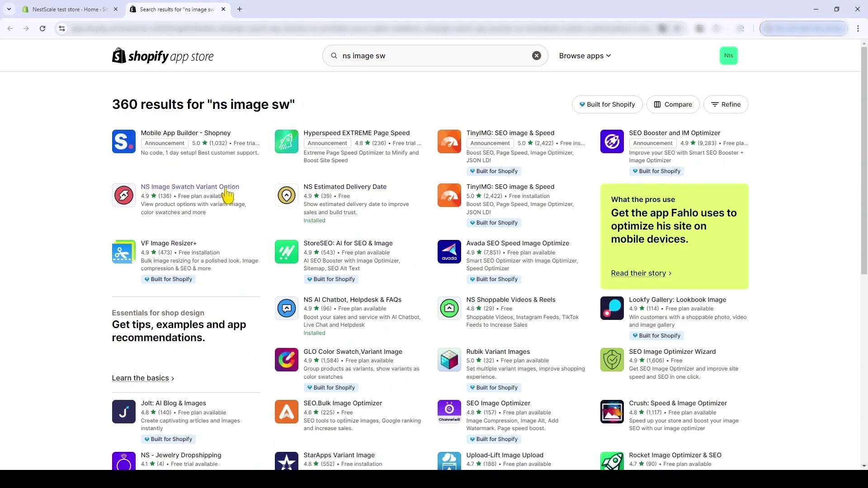
click(227, 196)
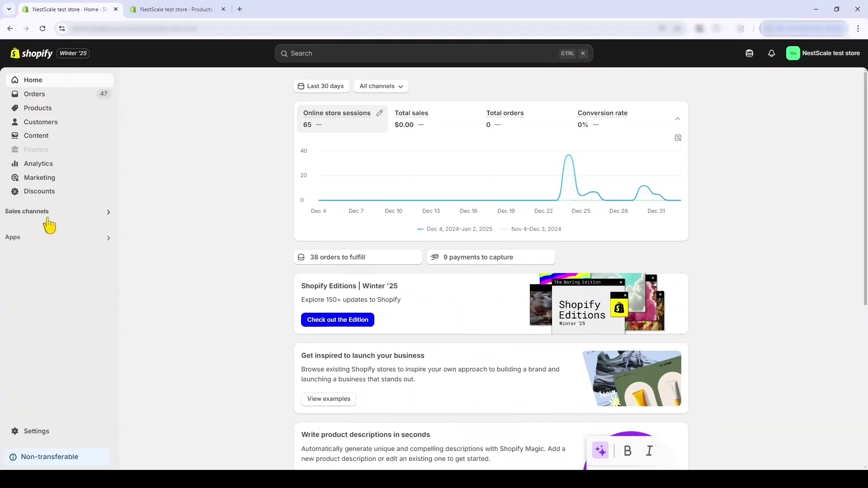
Step: Open the Dawn theme from Online Store themes in the editor and list its product templates
click(45, 214)
click(312, 90)
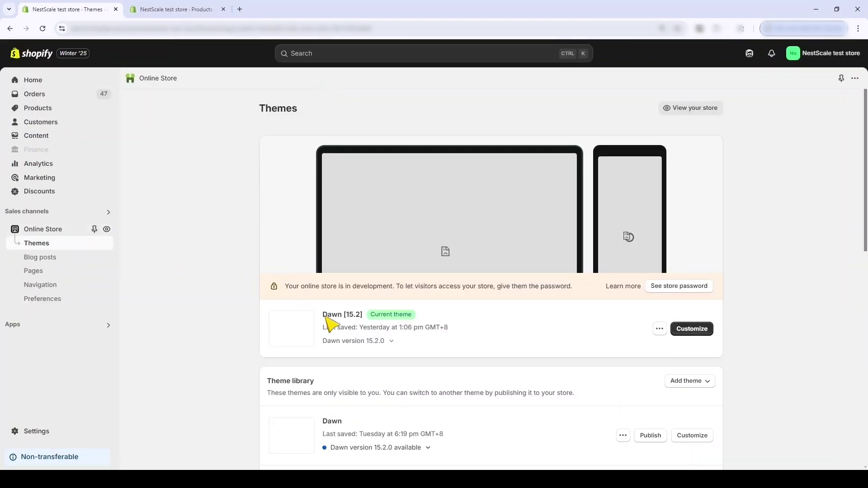
scroll(335, 319, down, 2)
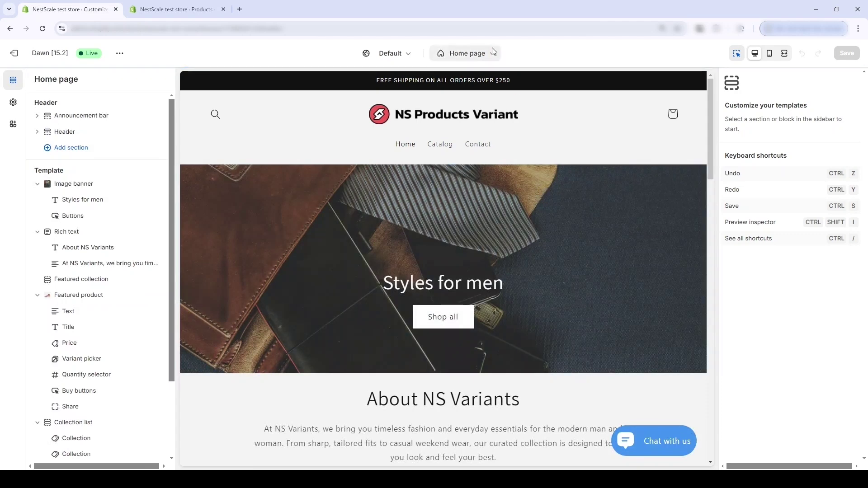
click(485, 54)
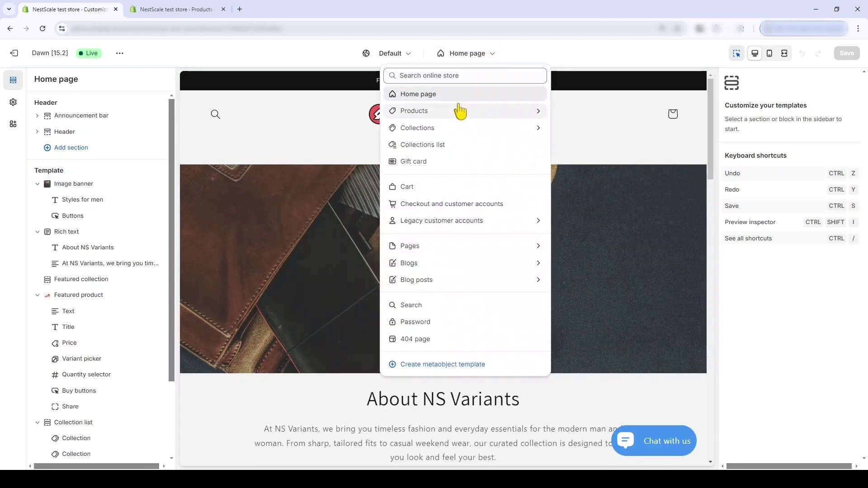
click(460, 111)
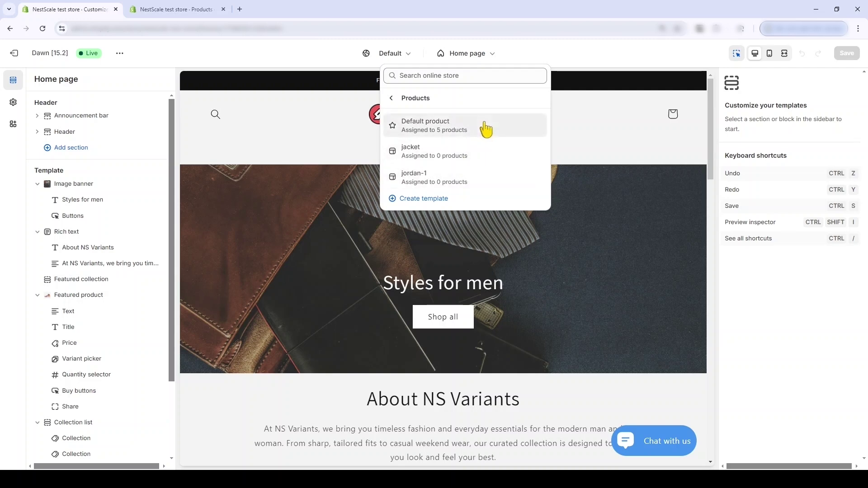
Step: Switch the editor to the Default product template, then bring up the product template list again
click(486, 129)
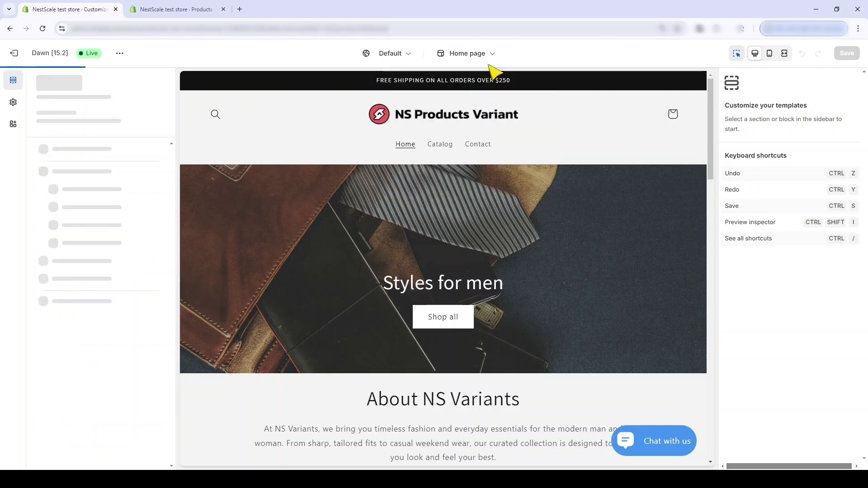
click(489, 57)
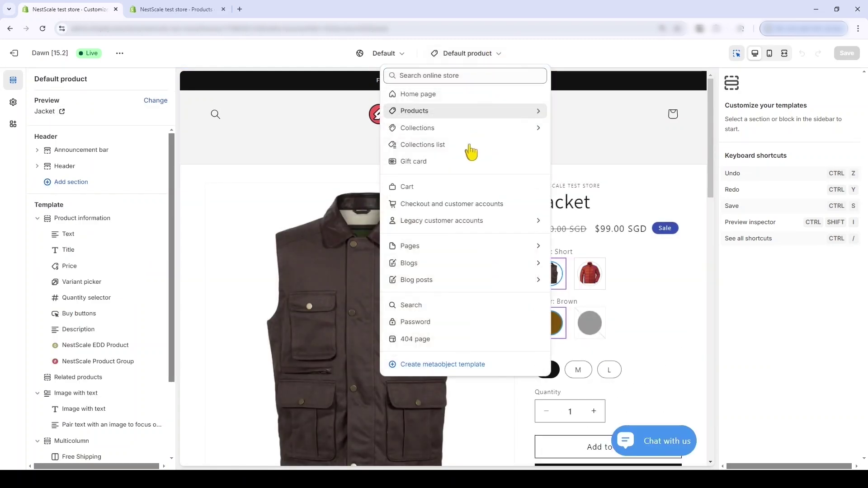
click(475, 57)
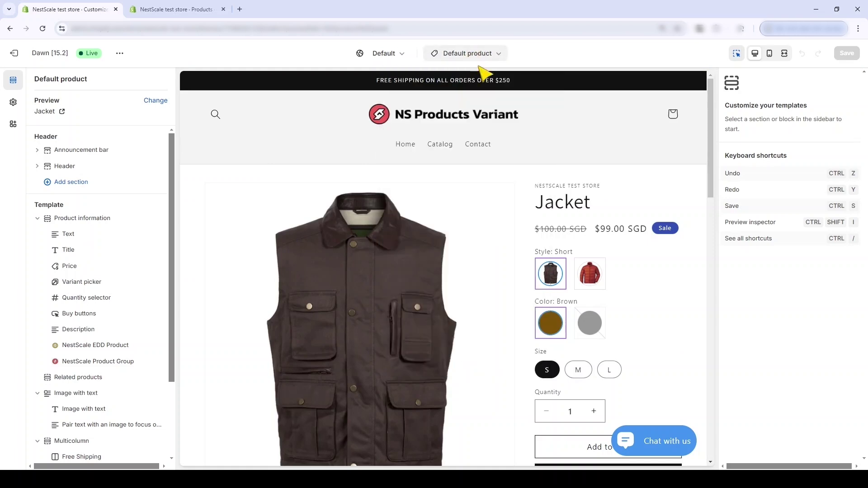
click(486, 56)
Step: Create a new 'jacket' product template and open it for editing
click(441, 112)
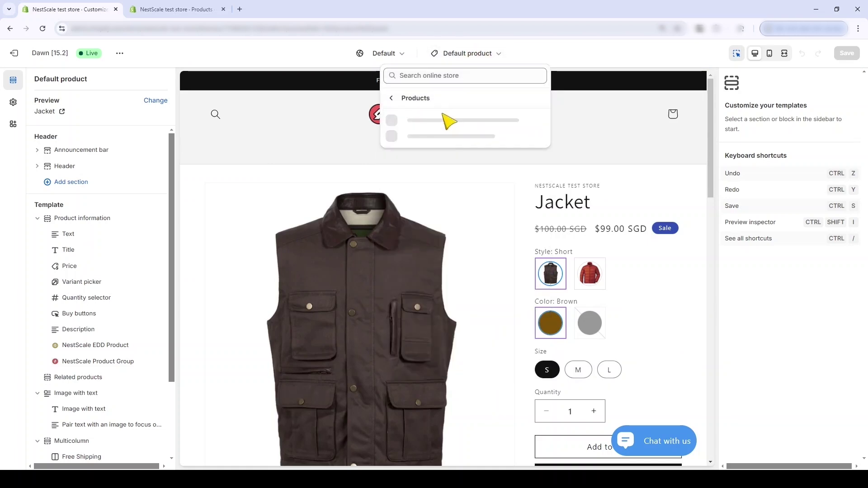
click(436, 199)
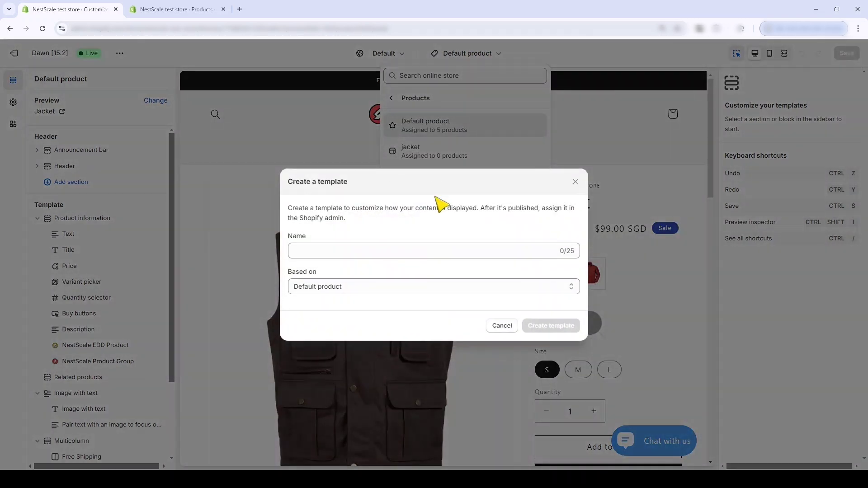
click(370, 251)
text(jacket)
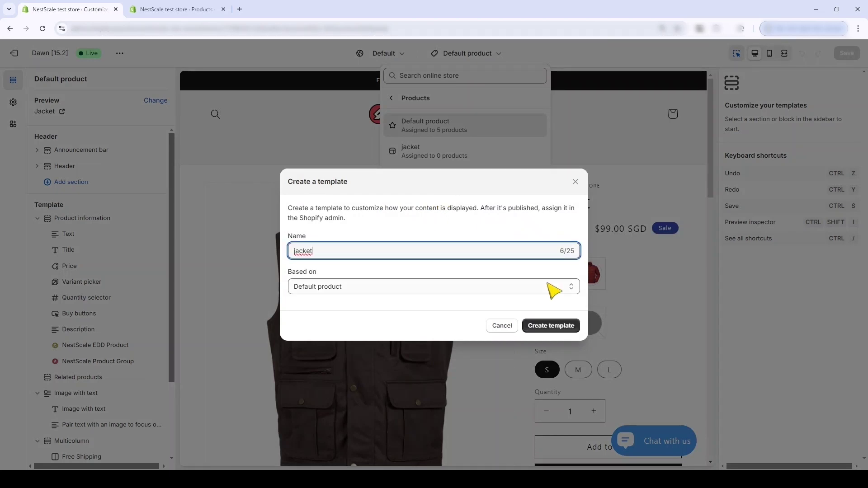
click(527, 326)
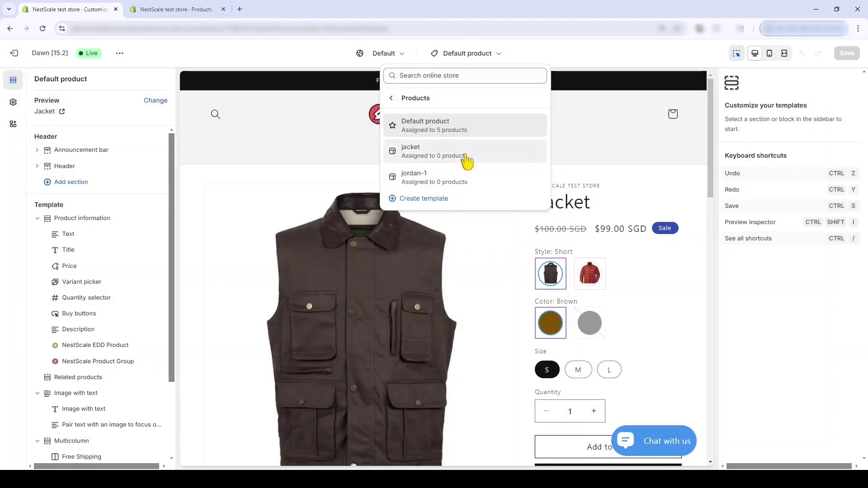
click(468, 156)
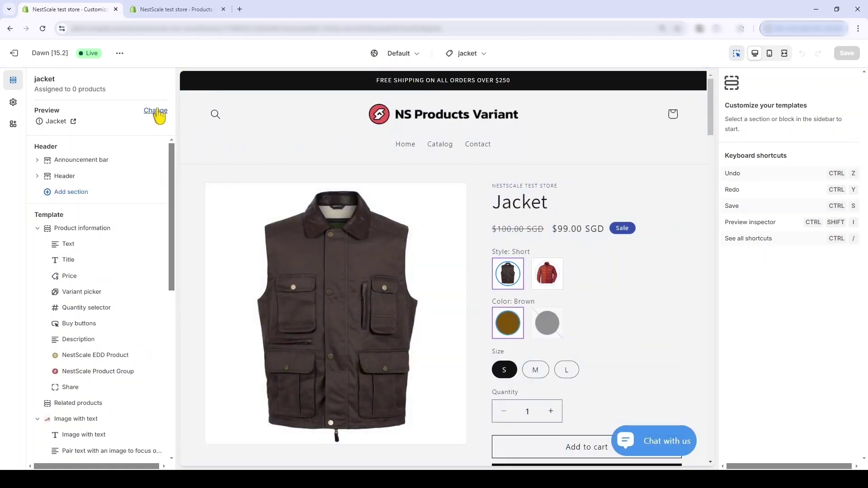
Step: Set the Jacket product's theme template to jacket, save it, and reload the theme editor
click(176, 9)
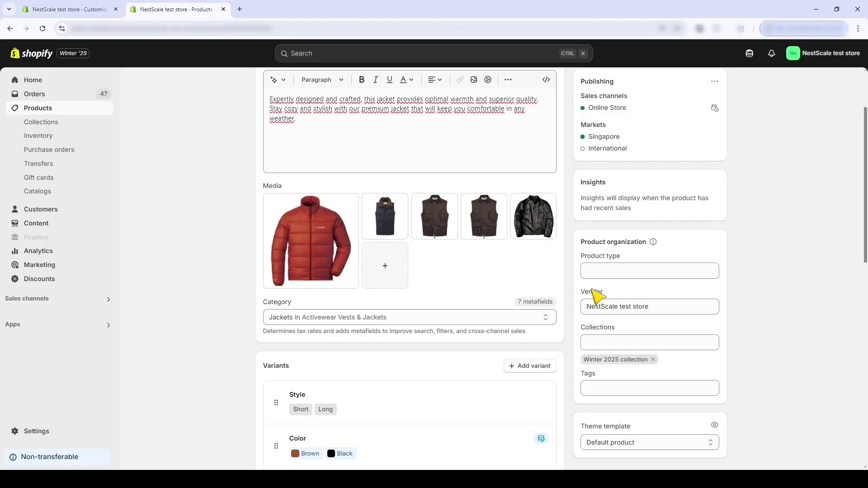
scroll(579, 312, down, 4)
scroll(285, 122, up, 4)
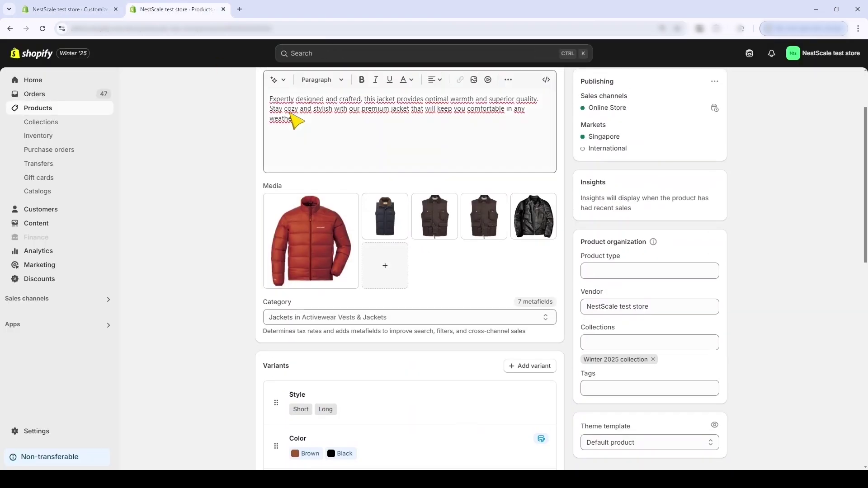
scroll(293, 120, down, 5)
click(626, 218)
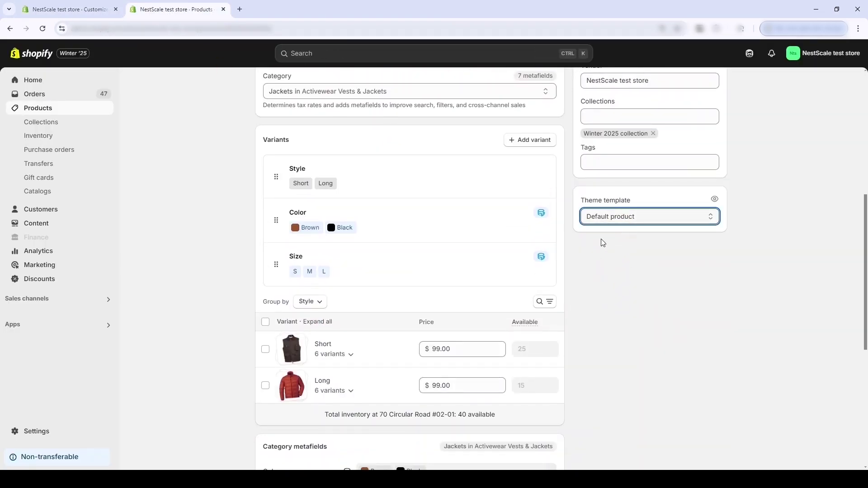
click(604, 243)
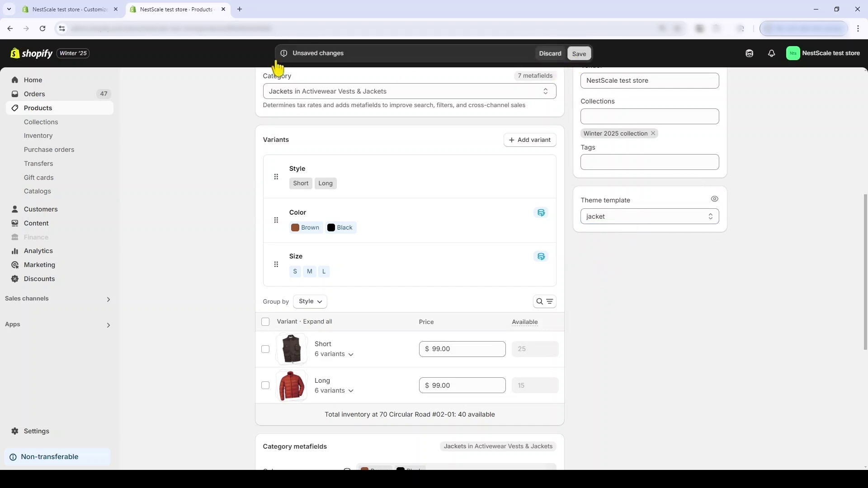
key(ctrl+s)
click(88, 9)
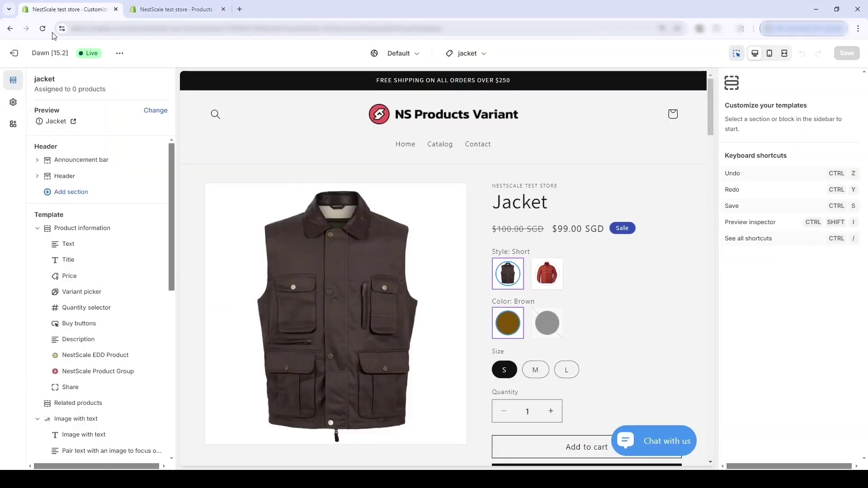
click(43, 29)
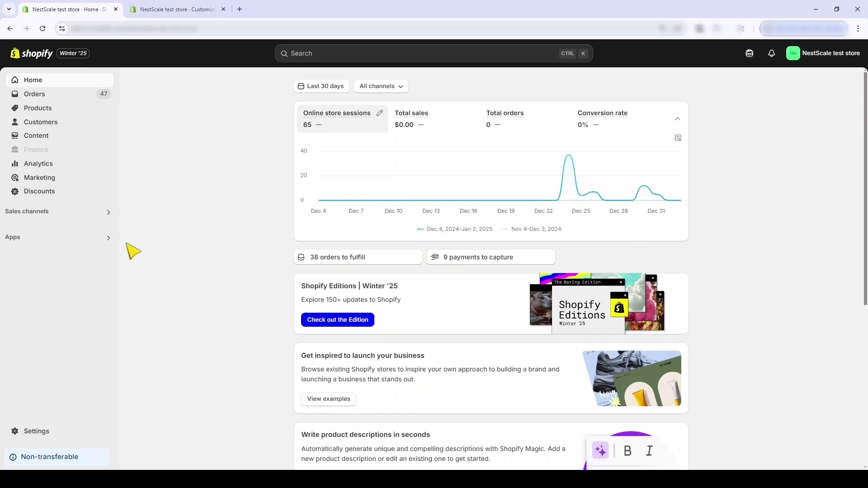
Step: Open the NS Image Swatch Variant Option app from the installed apps
click(96, 238)
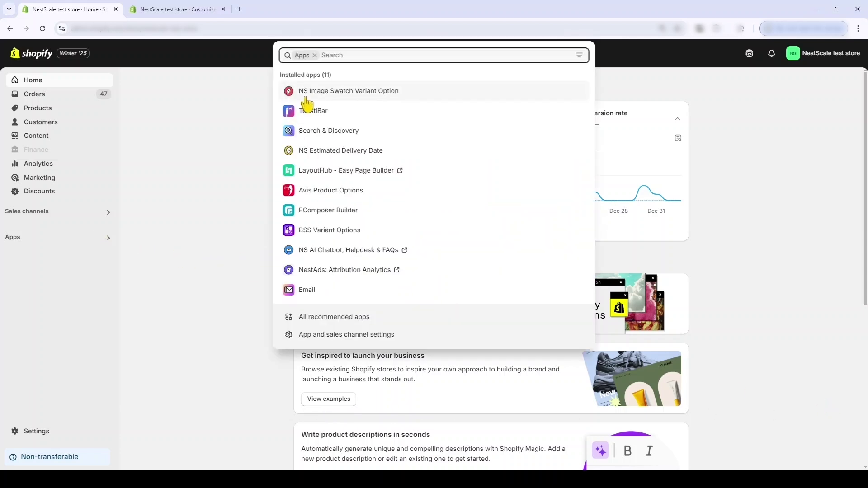
click(314, 91)
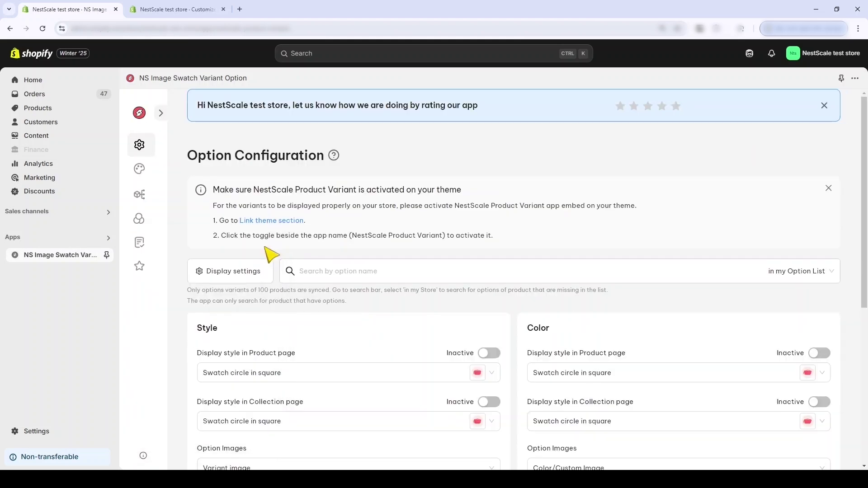
scroll(271, 255, down, 1)
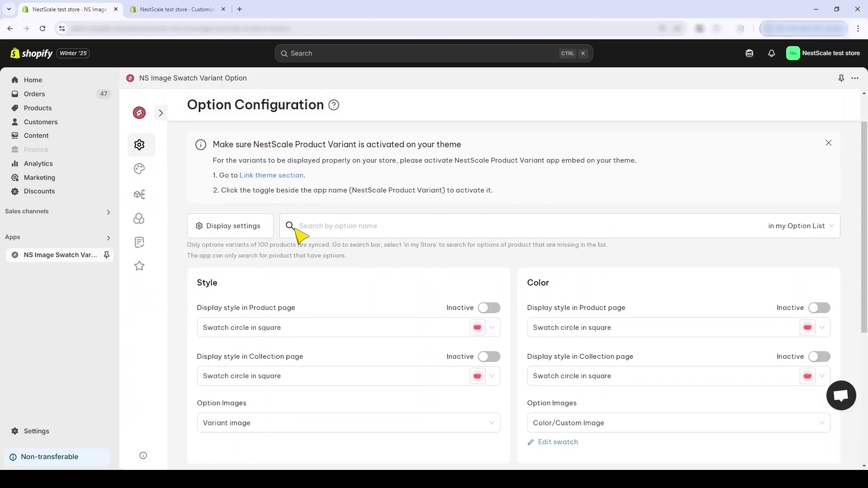
scroll(289, 253, down, 4)
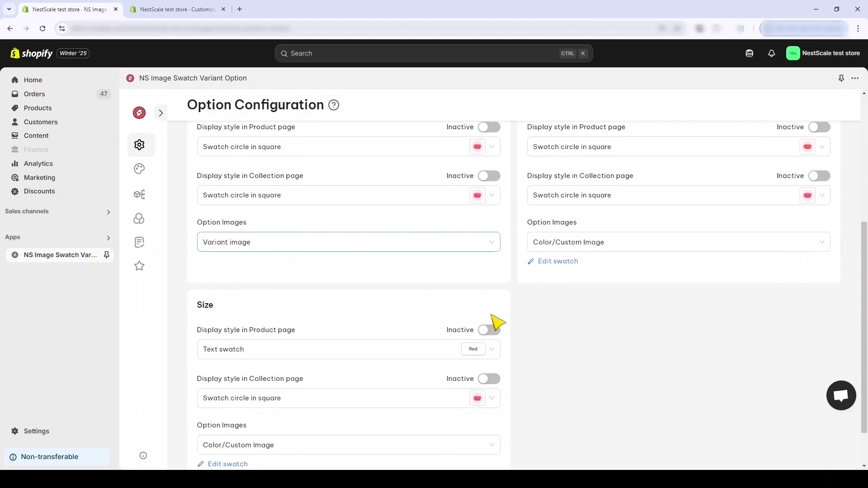
scroll(565, 344, down, 1)
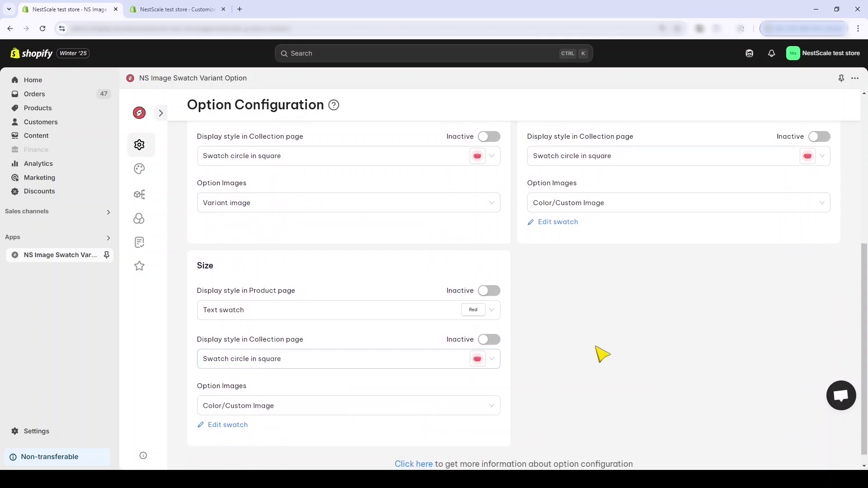
scroll(602, 355, up, 2)
Step: Activate product-page display for the Style and Color options, leaving Size off
click(487, 177)
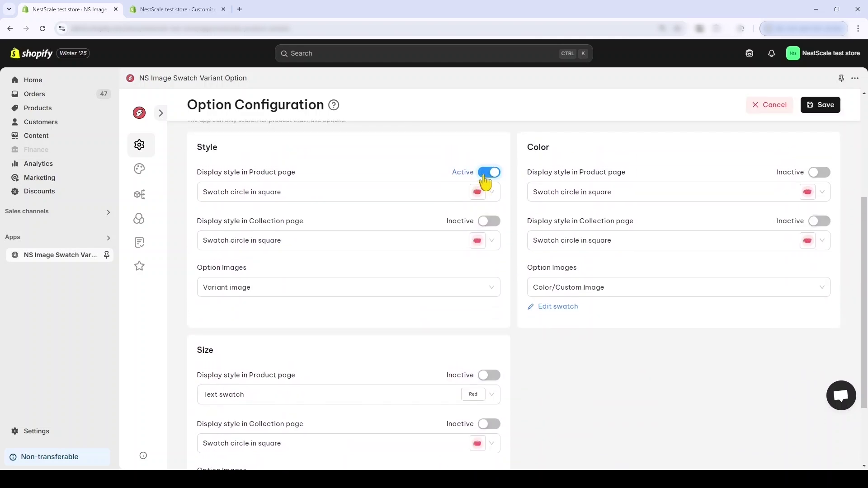
click(818, 173)
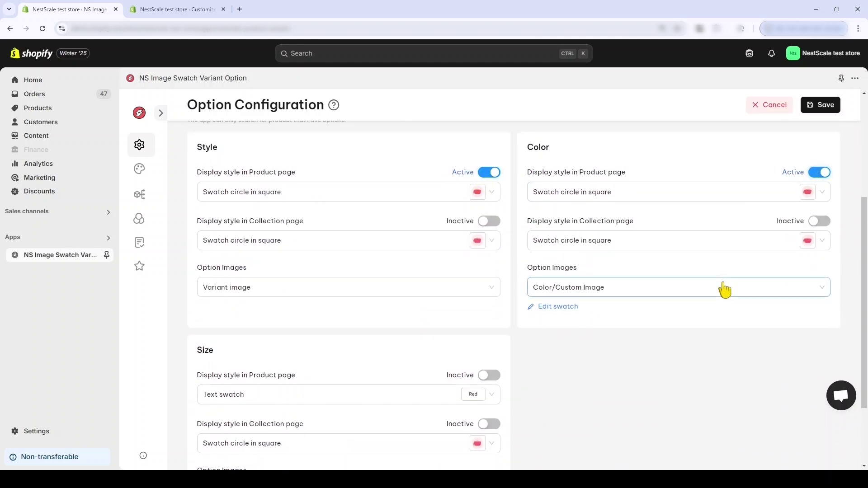
scroll(640, 324, down, 3)
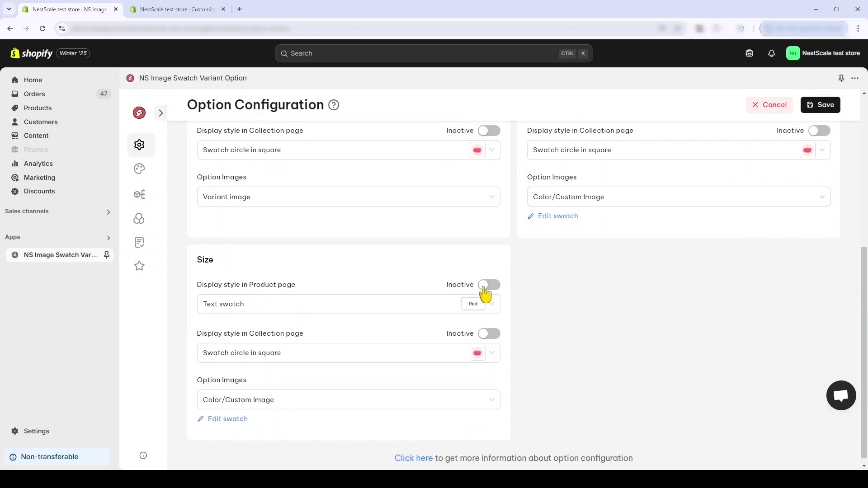
click(487, 285)
click(489, 287)
scroll(549, 301, up, 2)
scroll(532, 327, up, 1)
Step: Set the Color option's product-page display style to Swatch in dropdown
click(427, 239)
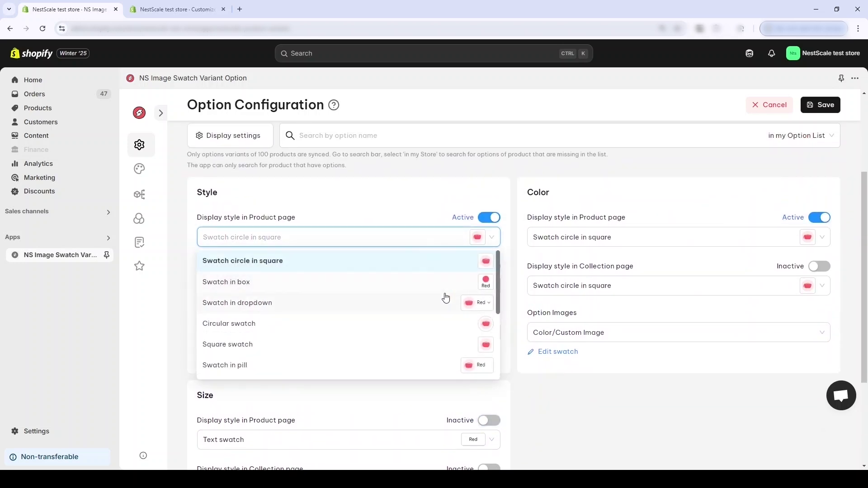
scroll(446, 299, down, 1)
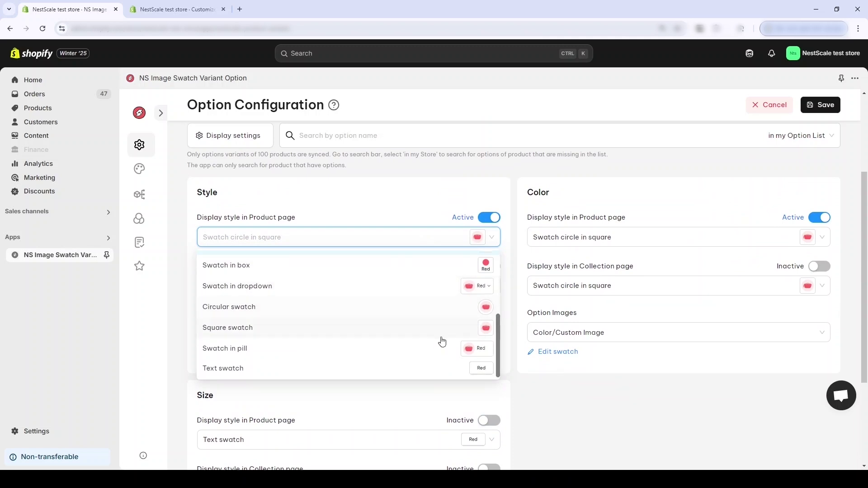
scroll(442, 345, up, 1)
click(610, 209)
click(606, 239)
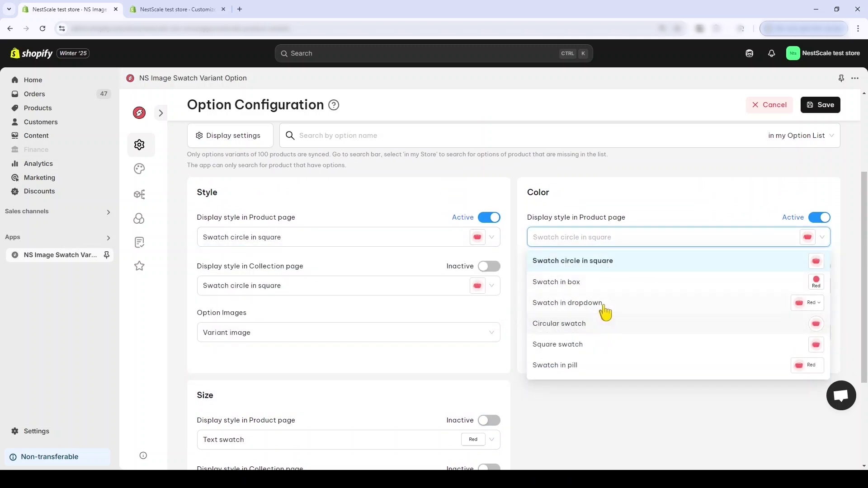
click(605, 312)
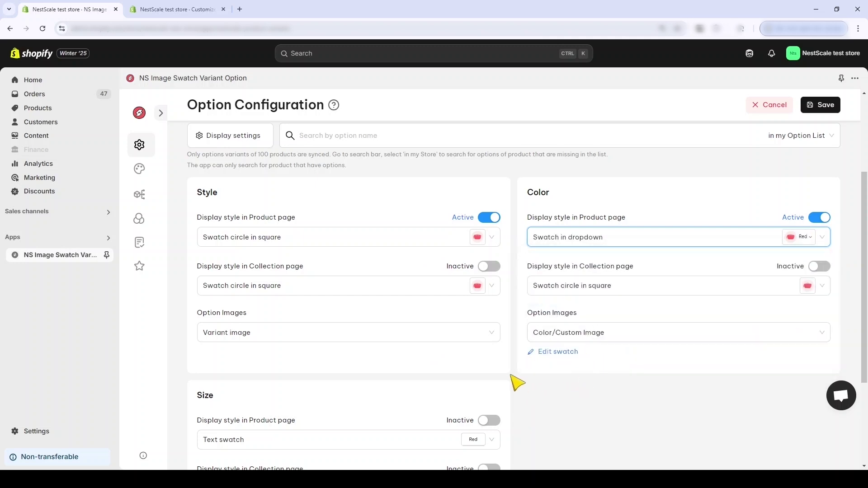
Step: Make the Pink Color swatch use its uploaded image and update the swatches
click(558, 351)
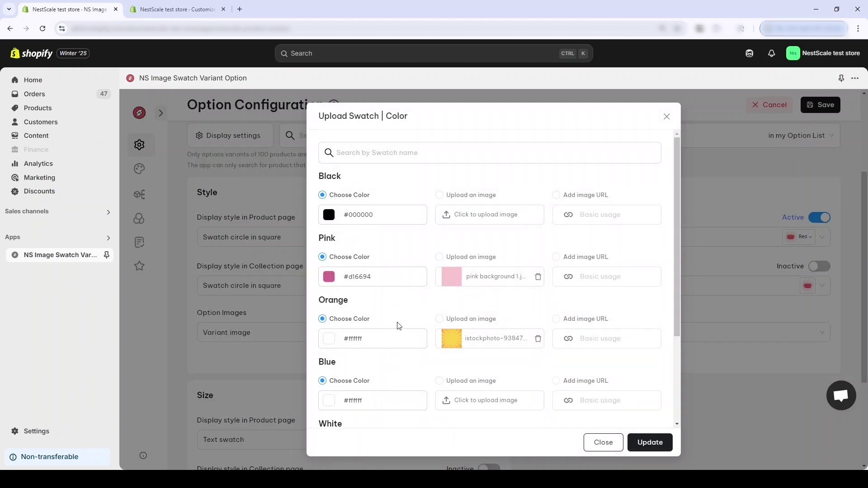
click(440, 257)
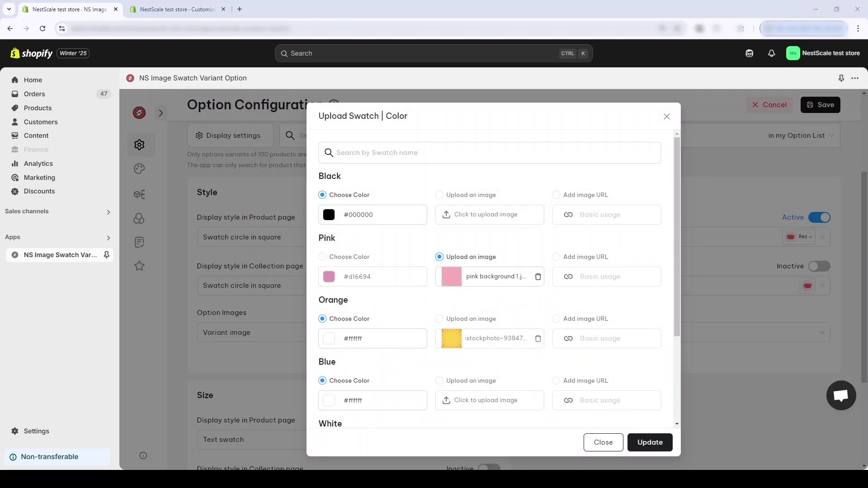
click(641, 442)
Step: Keep Variant image as Style's option image source, save, and preview the Jacket page
click(291, 332)
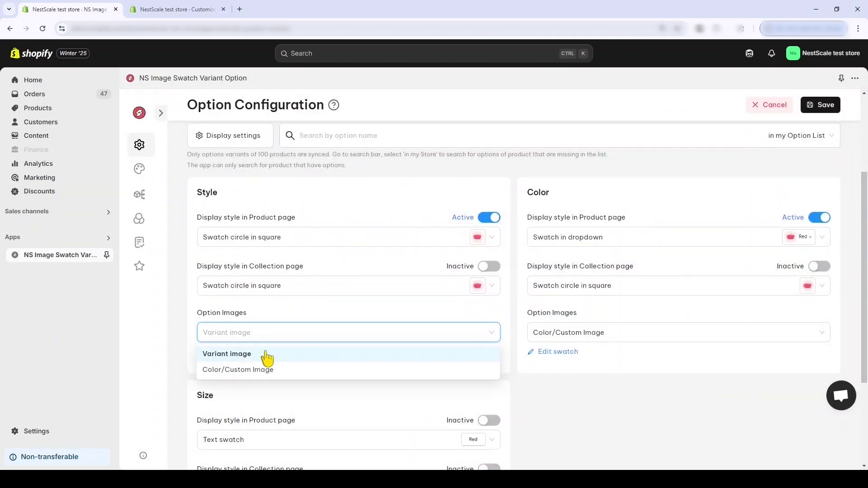
click(271, 357)
click(823, 109)
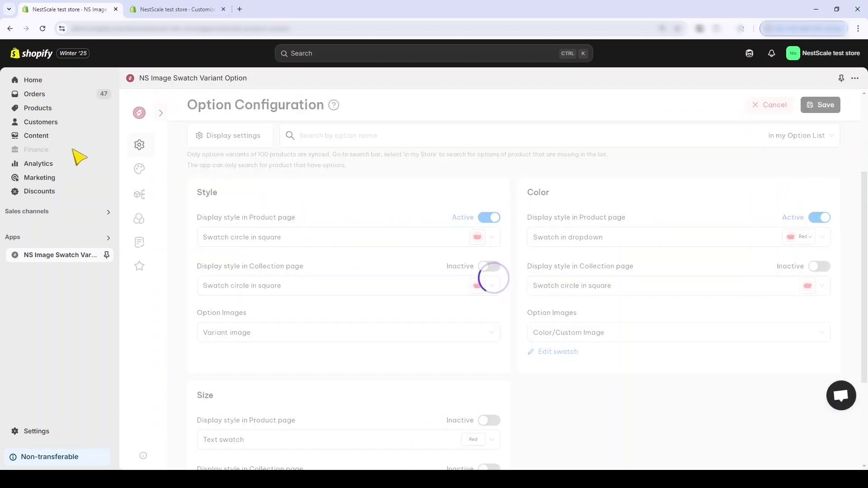
click(162, 10)
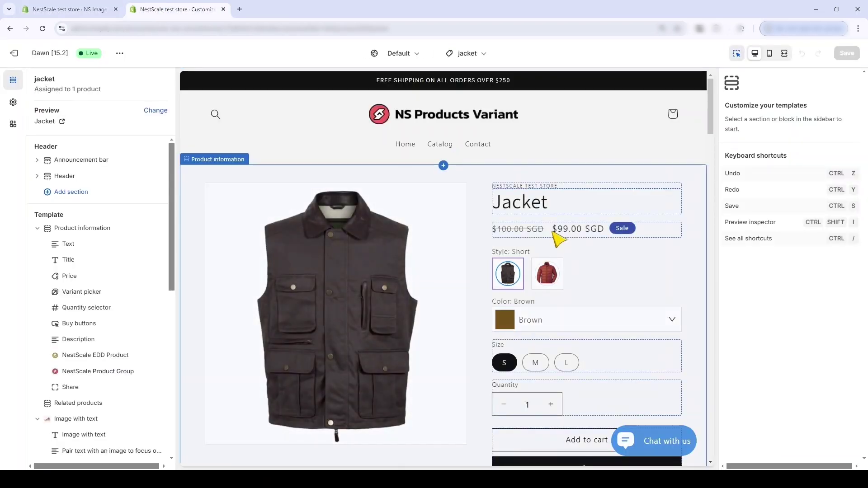
scroll(538, 195, down, 1)
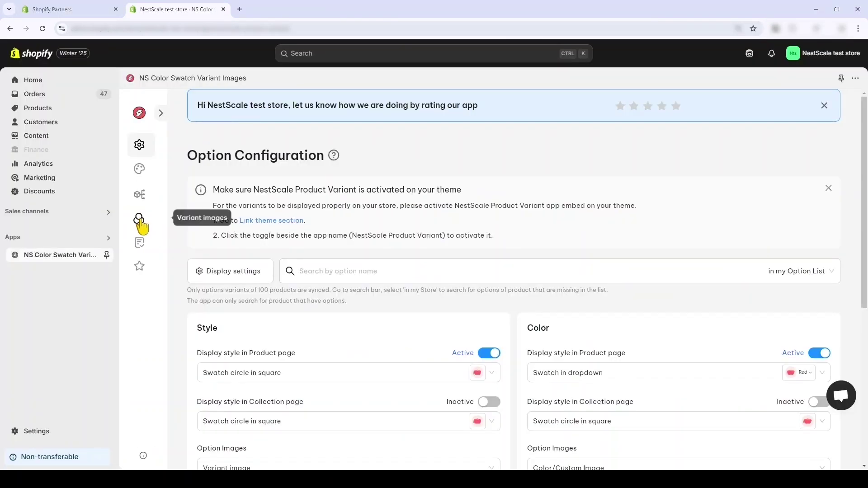
Step: Link the Jacket's Short / Brown / M variant to a single brown vest image
click(140, 221)
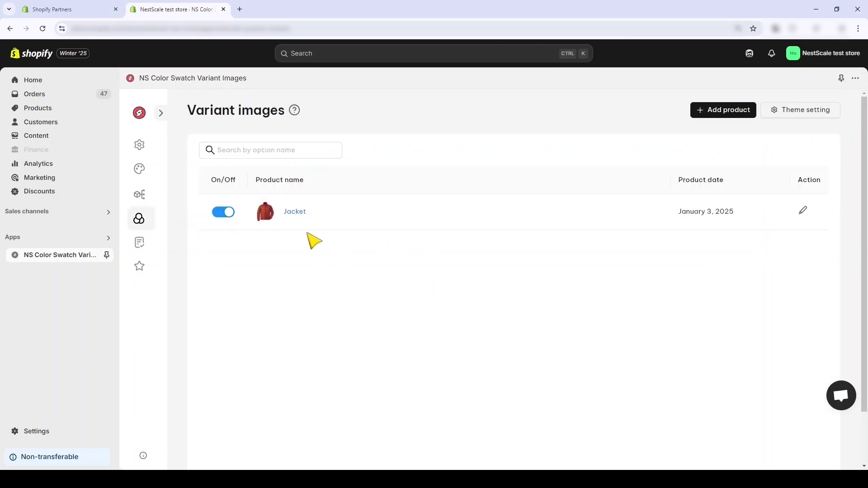
click(801, 210)
click(811, 228)
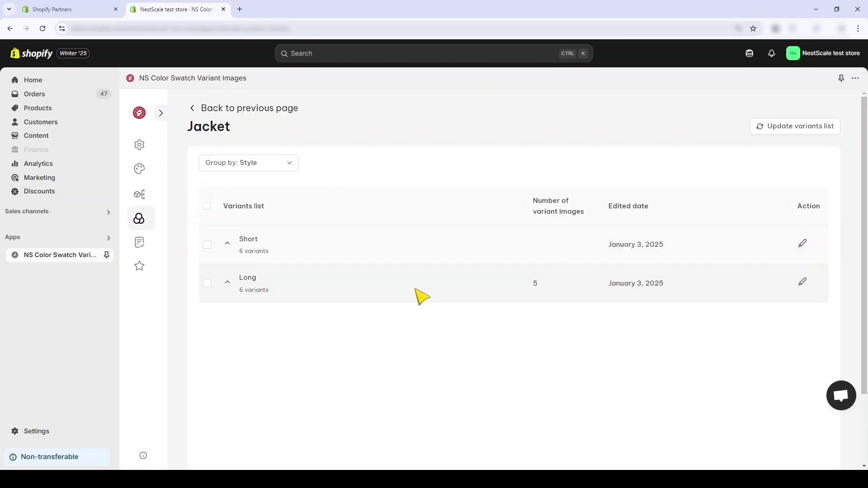
click(229, 244)
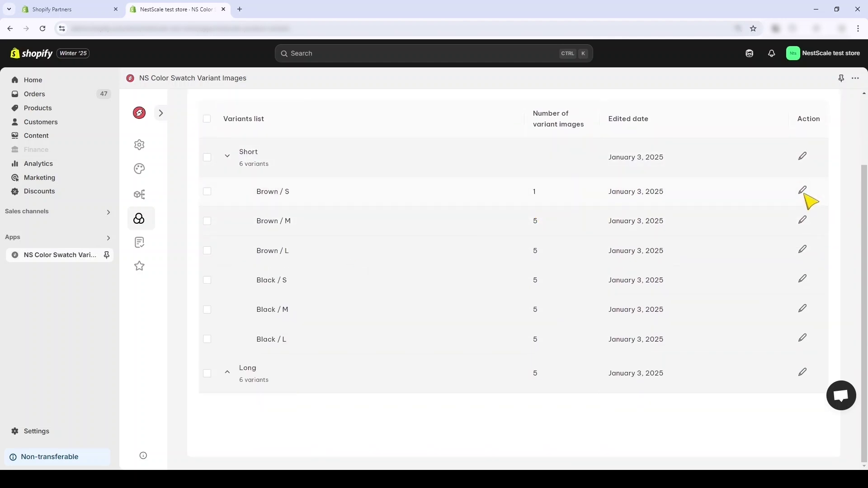
click(804, 219)
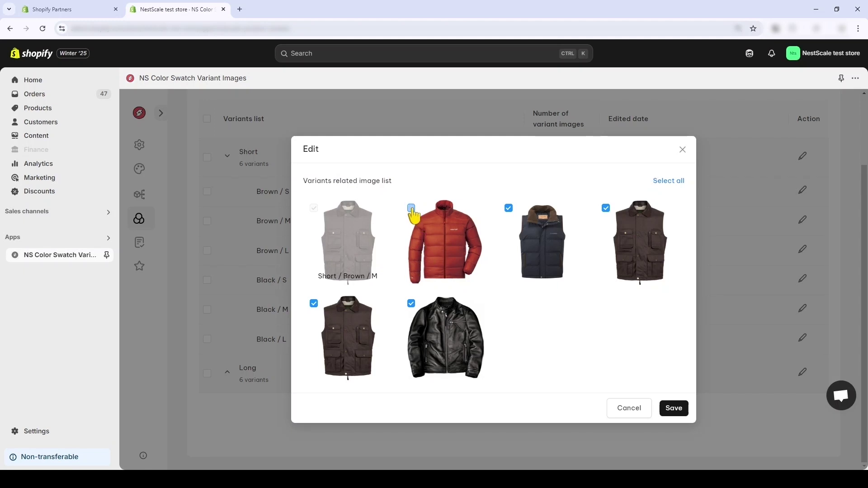
click(411, 209)
click(509, 208)
click(412, 304)
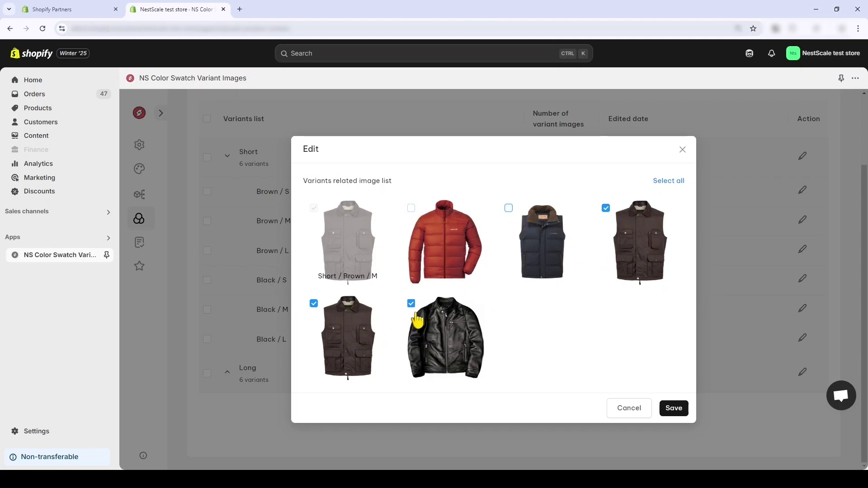
click(338, 324)
click(665, 408)
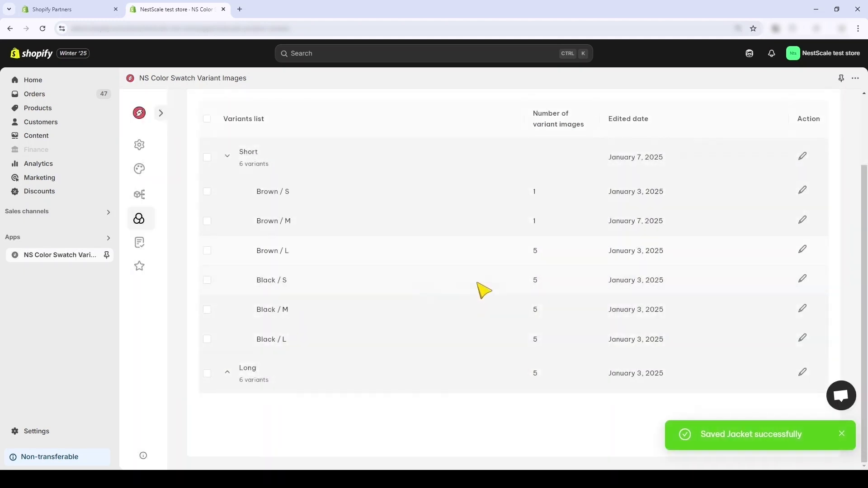
Step: Link the Long / Black / S variant to only the black leather jacket image
click(229, 373)
scroll(508, 349, down, 3)
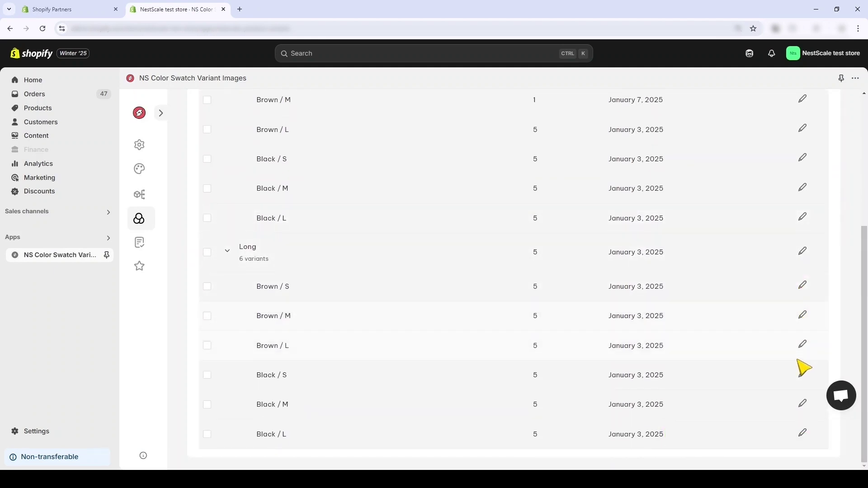
click(802, 374)
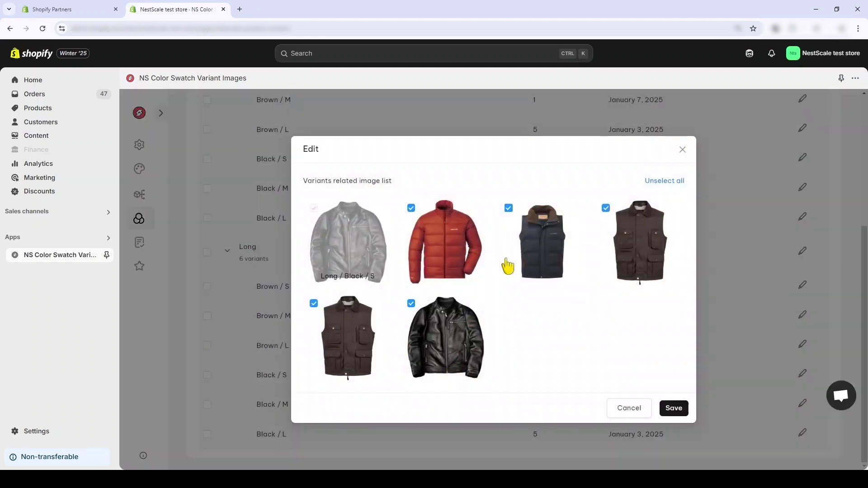
click(355, 338)
click(440, 271)
click(560, 256)
click(617, 260)
click(674, 409)
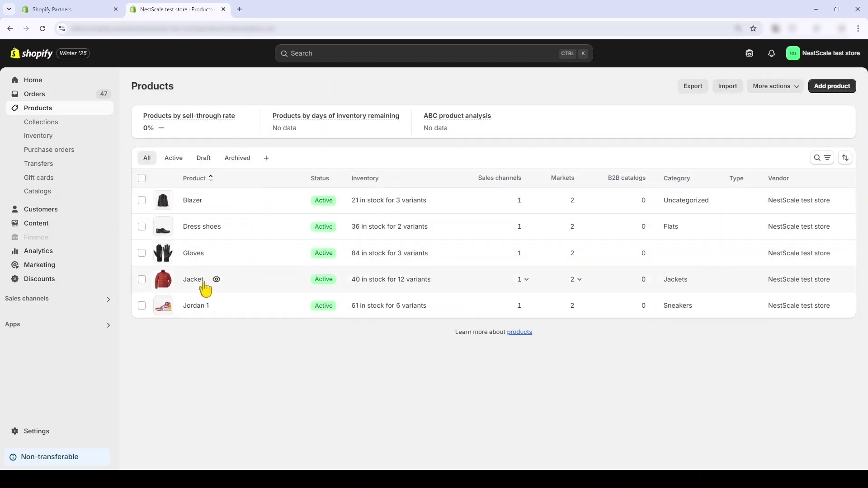
Step: Check the Jacket product's theme template, leave it unchanged, and return to Products
click(189, 291)
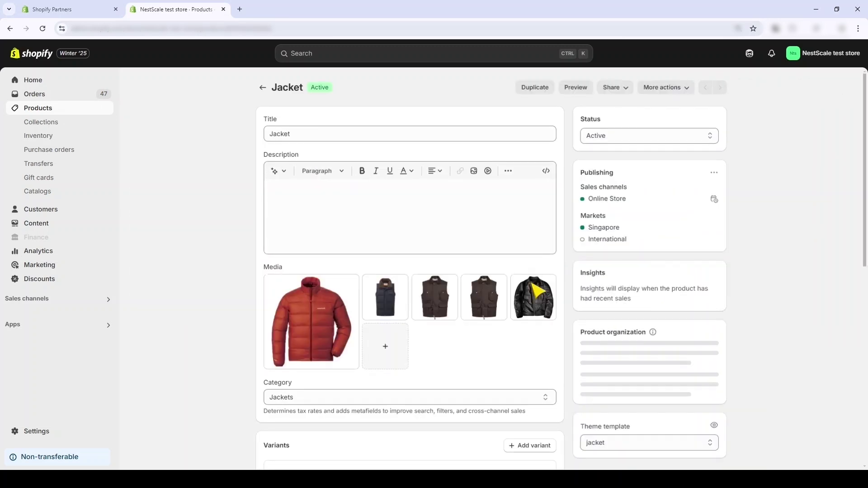
scroll(760, 297, down, 10)
scroll(643, 271, up, 5)
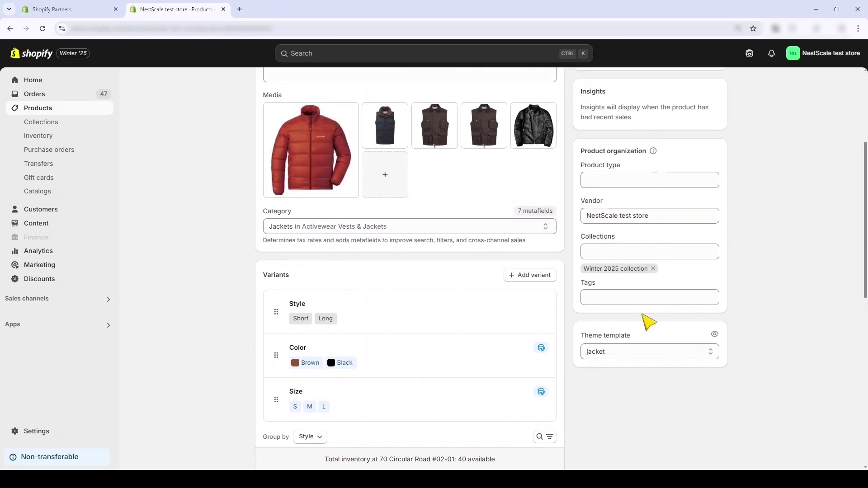
click(638, 352)
click(636, 404)
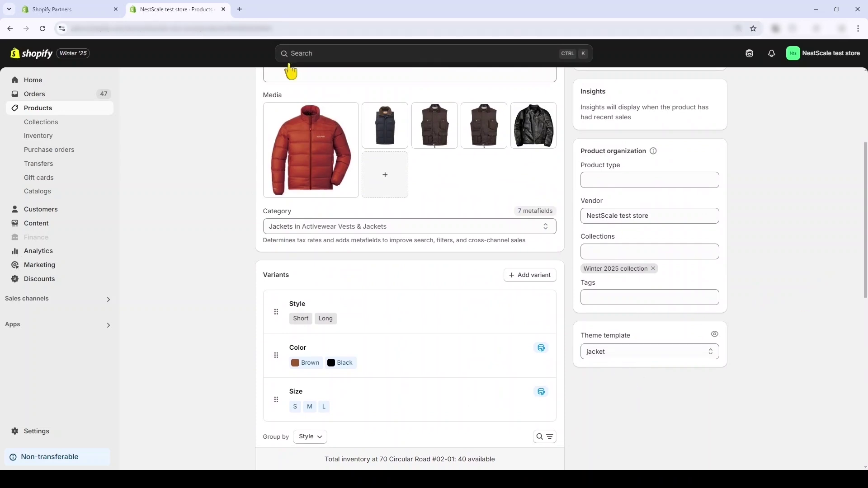
scroll(291, 85, up, 4)
click(262, 86)
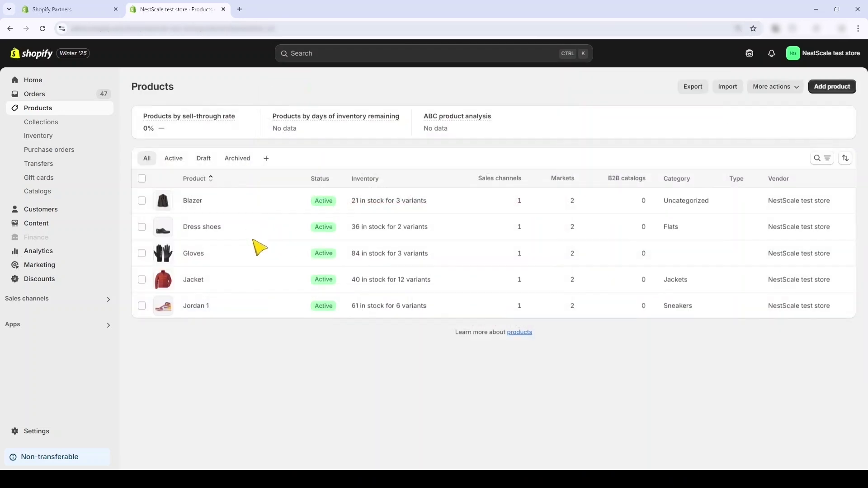
Step: Change the Jordan 1 product's theme template to jordan-1
click(201, 306)
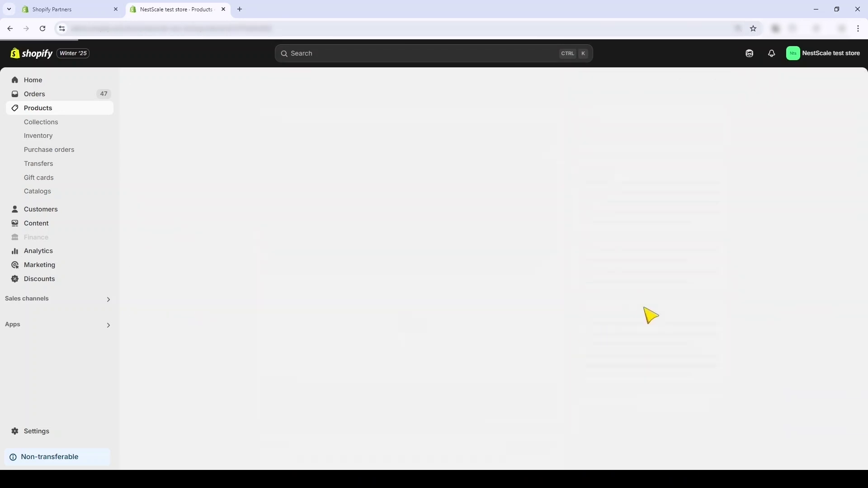
scroll(652, 344, down, 8)
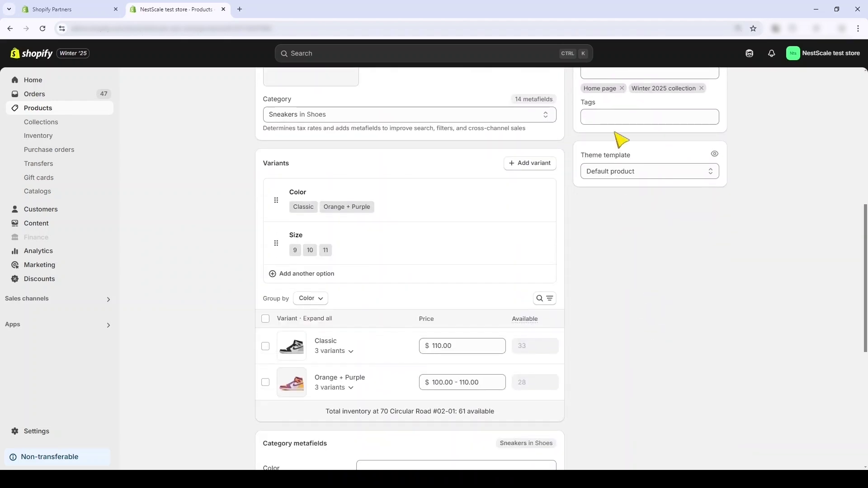
click(624, 177)
key(Down)
Step: Save Jordan 1's template change and browse the app's product page swatch styles
click(576, 52)
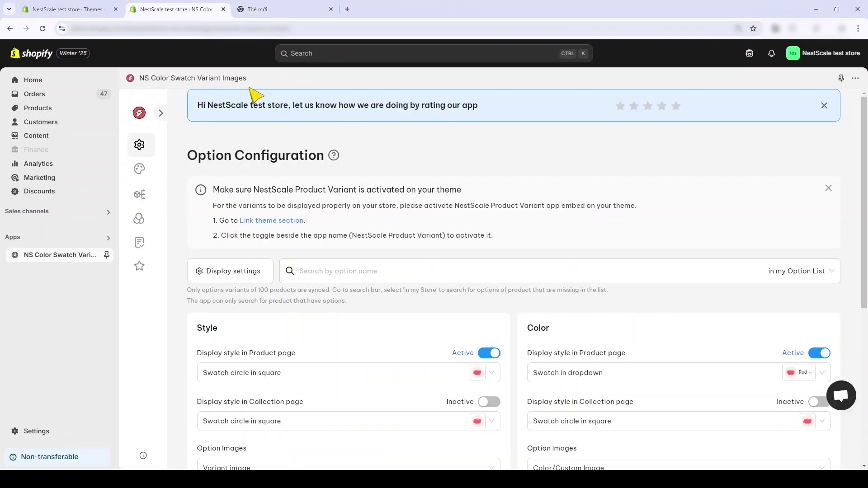
mouse_move(154, 170)
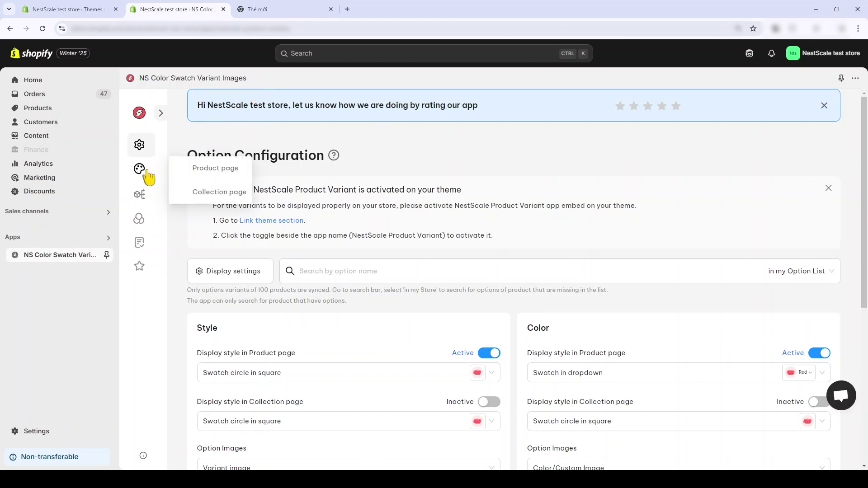
click(226, 167)
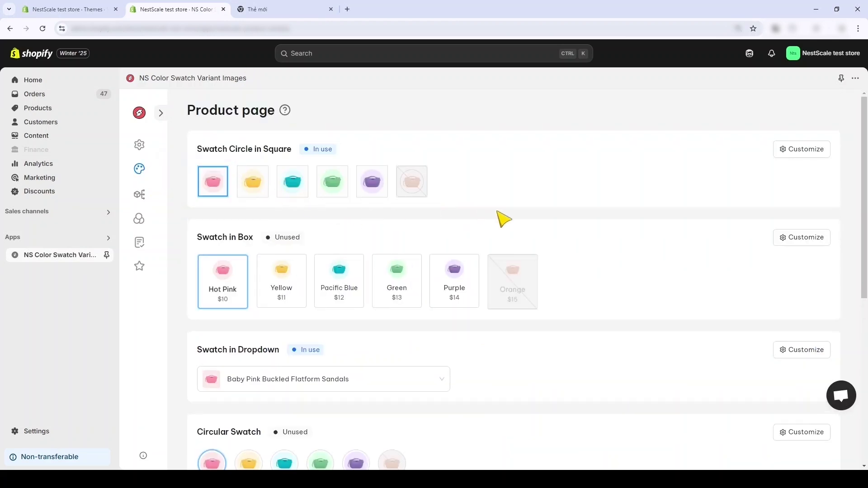
scroll(220, 185, down, 2)
scroll(244, 201, up, 2)
Step: Customize Circle in Square, trying other label sizes and case, reverting to 14px and Default case
click(800, 152)
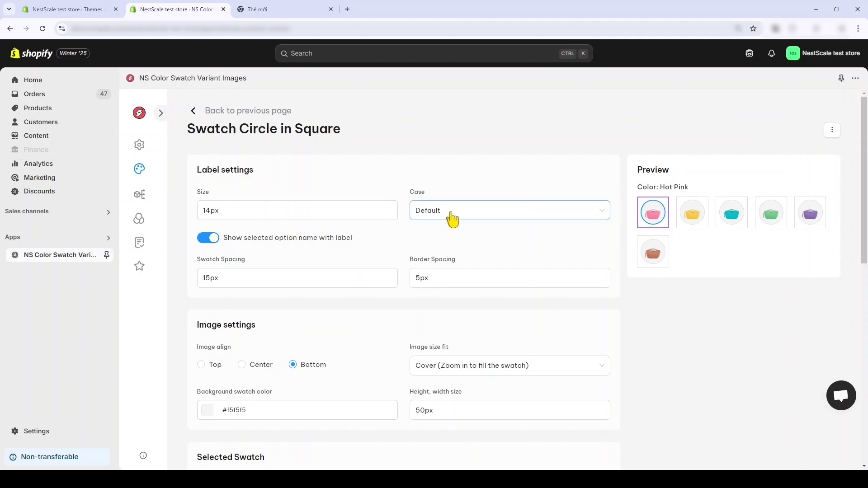
click(391, 209)
click(392, 216)
click(482, 212)
click(475, 245)
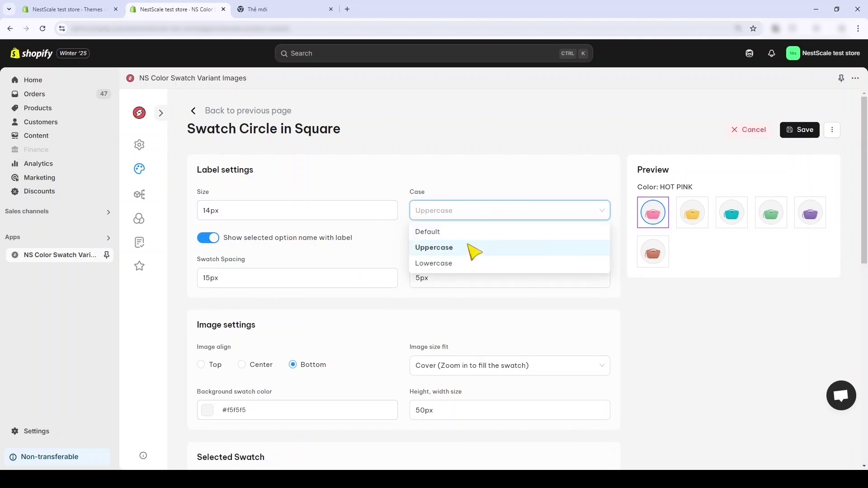
click(475, 216)
click(457, 262)
click(457, 219)
click(456, 231)
Step: Try other swatch spacing and border spacing values, leaving them at 15px and 5px
click(297, 278)
key(Up)
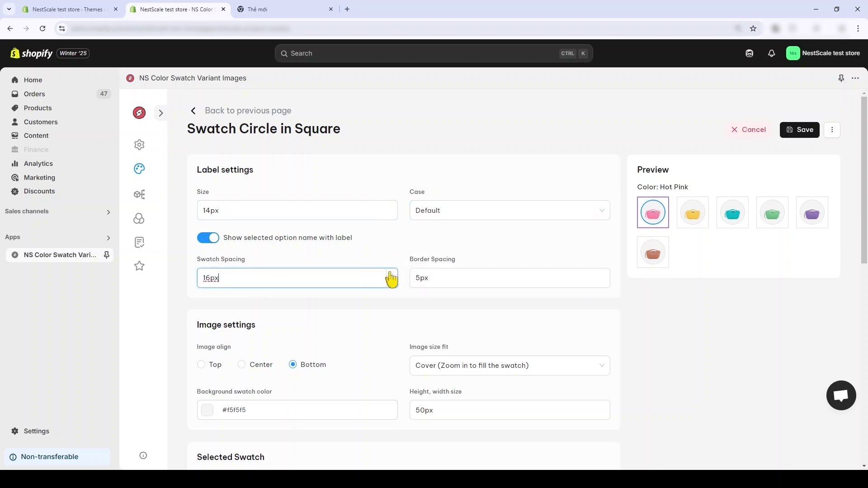
click(392, 283)
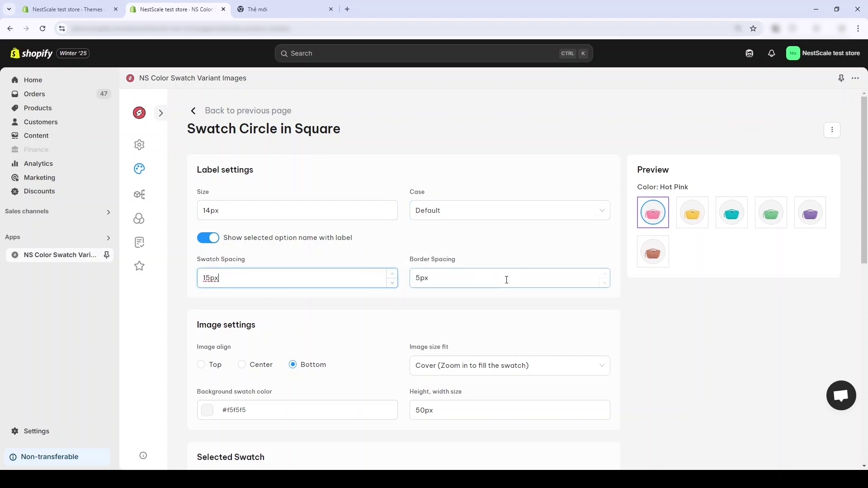
click(605, 274)
click(605, 283)
Step: Try top image alignment and 52px swatch size, keeping bottom alignment, Cover fit and 50px
scroll(426, 335, down, 3)
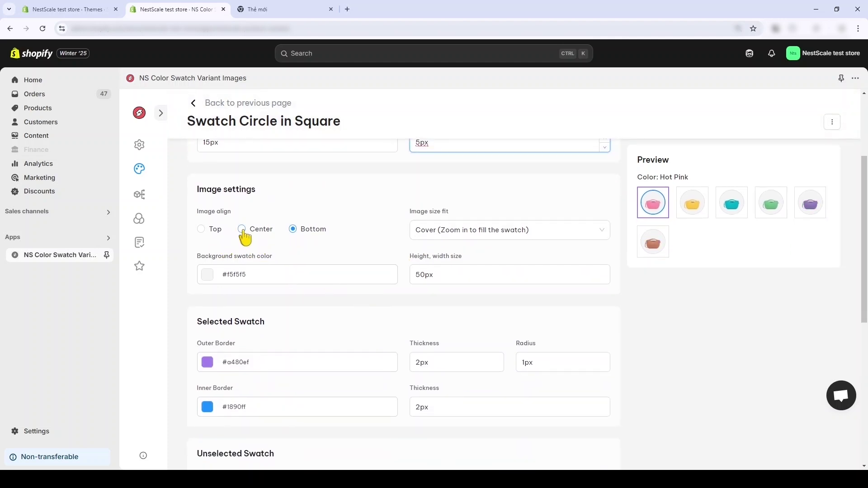
click(202, 230)
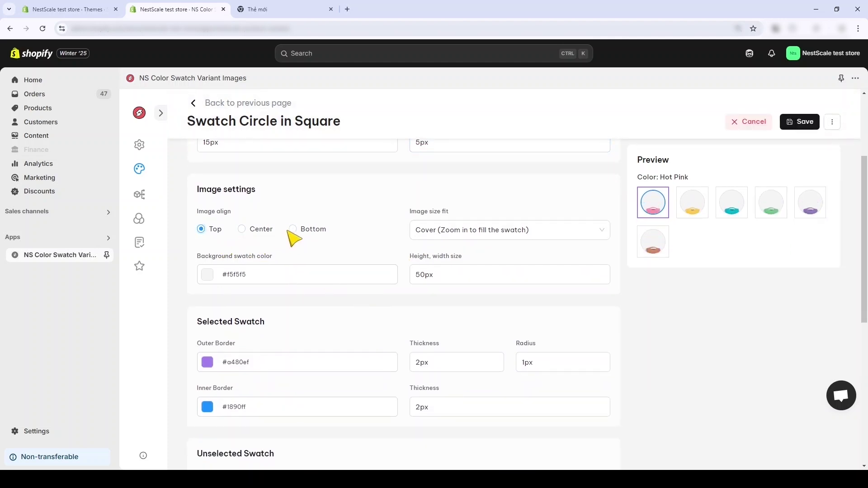
click(293, 229)
click(473, 232)
click(473, 232)
click(473, 232)
click(368, 290)
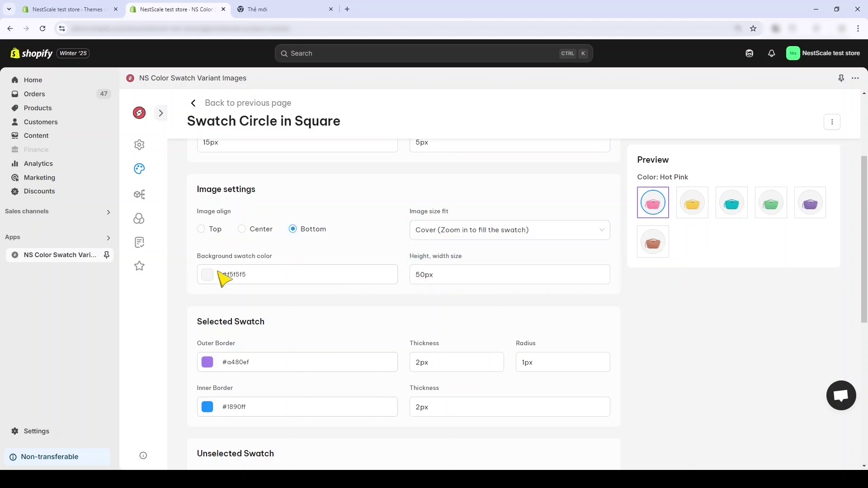
click(450, 267)
click(605, 276)
click(604, 276)
click(604, 281)
click(605, 280)
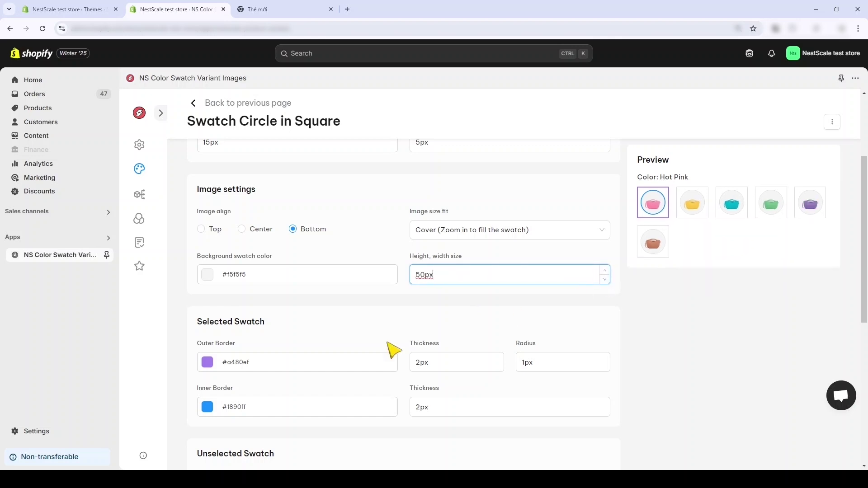
Step: Try selected swatch border thickness 3px, keep 2px, and set the corner radius to 1px
scroll(452, 223, down, 3)
click(471, 221)
click(499, 222)
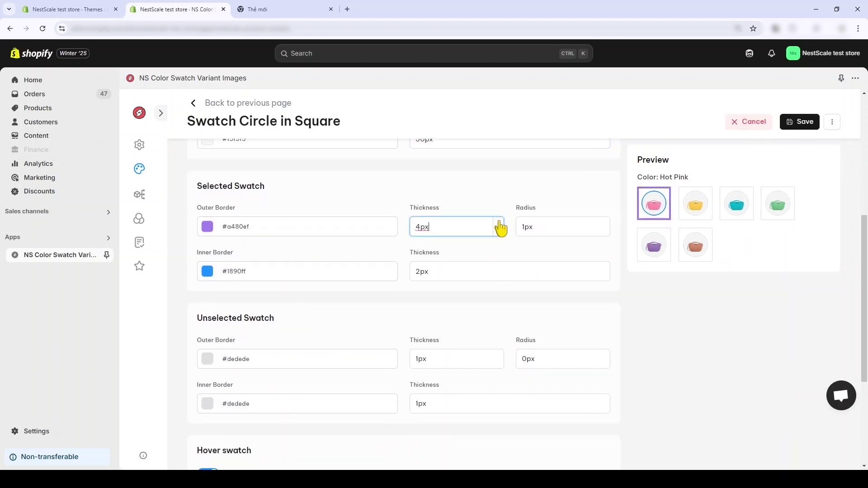
click(499, 232)
click(605, 223)
click(606, 222)
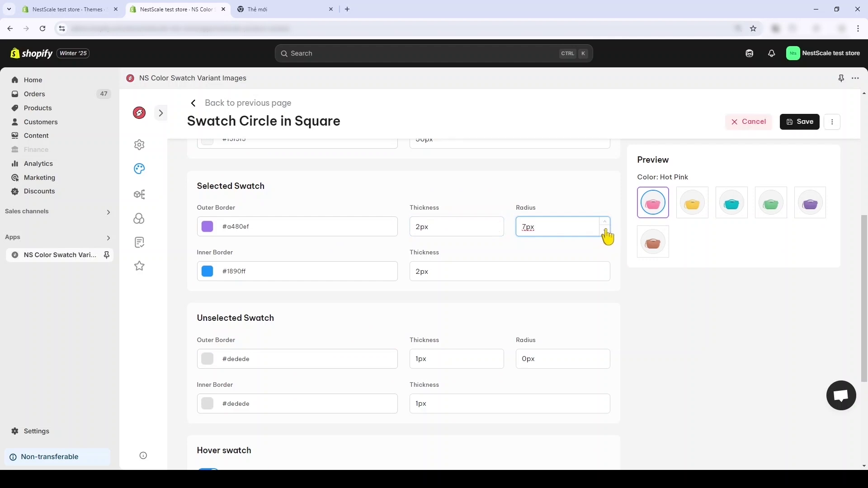
click(605, 232)
Step: Try thicker inner borders, then leave the inner border thickness at 2px
click(504, 271)
click(606, 267)
click(606, 267)
click(606, 268)
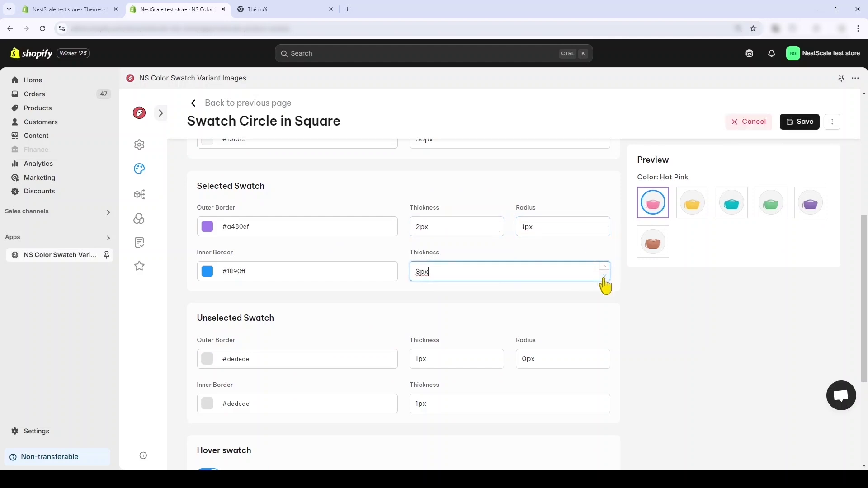
click(605, 276)
scroll(407, 333, down, 2)
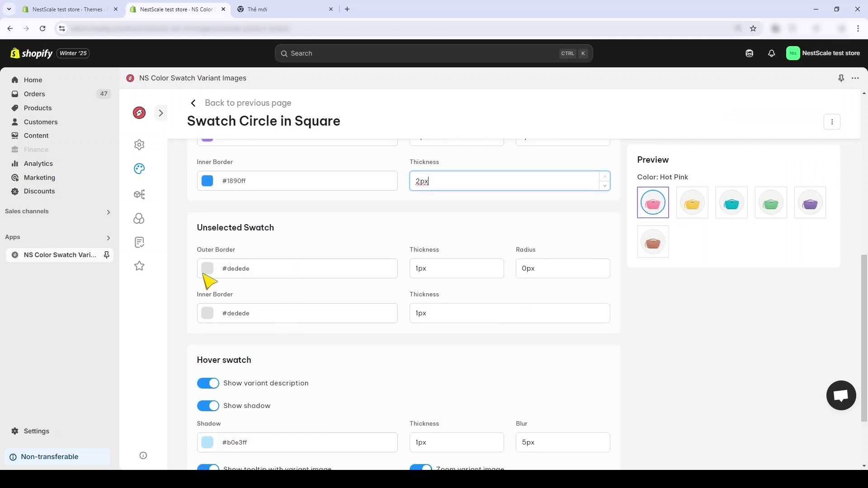
scroll(221, 279, up, 2)
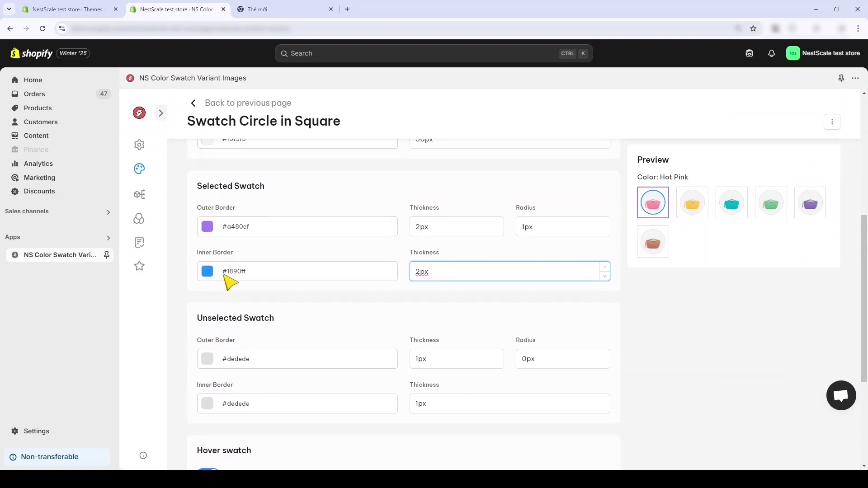
click(208, 227)
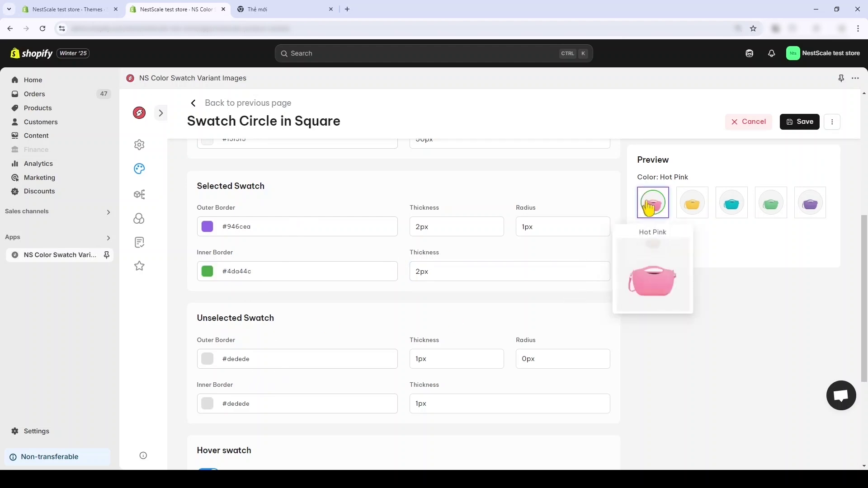
Step: Turn on showing the variant description
scroll(396, 305, down, 2)
scroll(353, 263, down, 1)
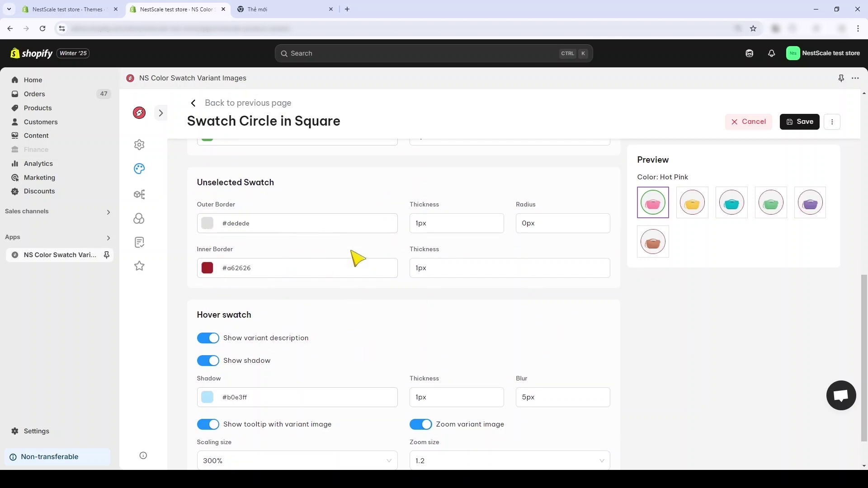
scroll(421, 267, down, 1)
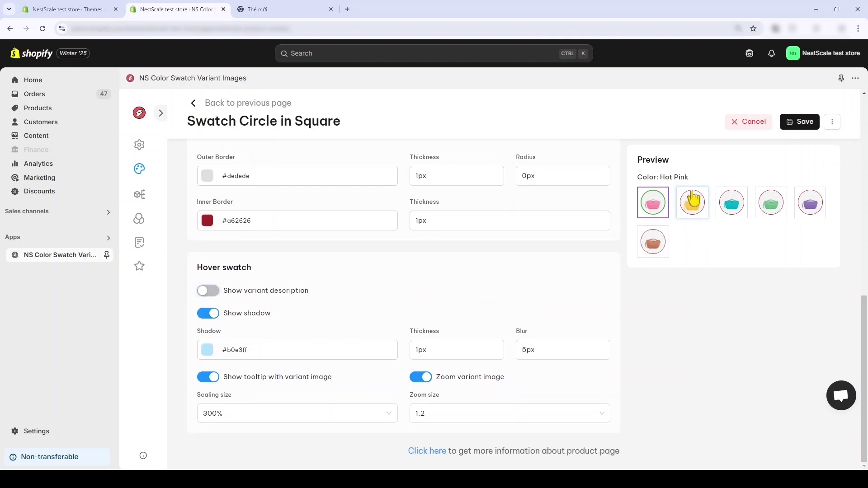
click(214, 293)
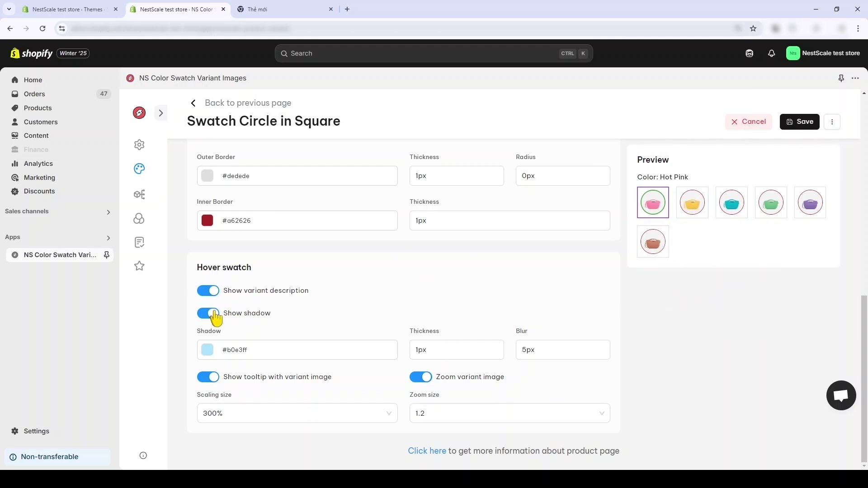
mouse_move(693, 212)
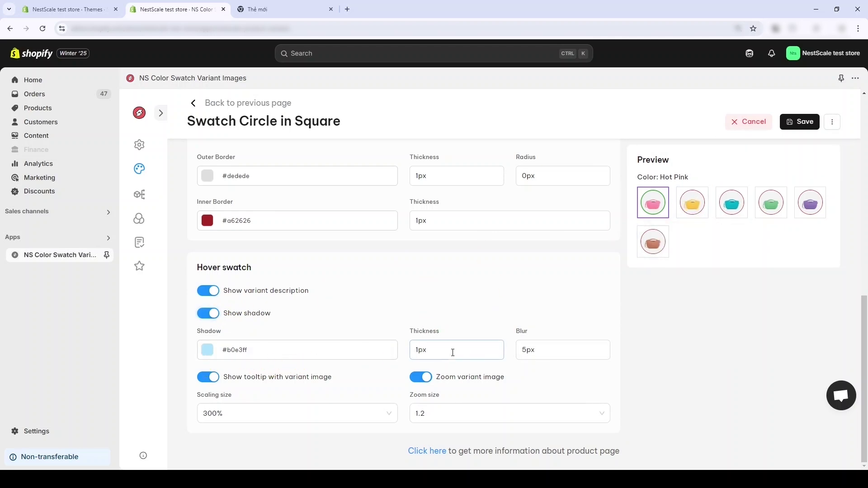
Step: Switch off Zoom variant image and scroll through the jacket page preview down to related products
click(427, 377)
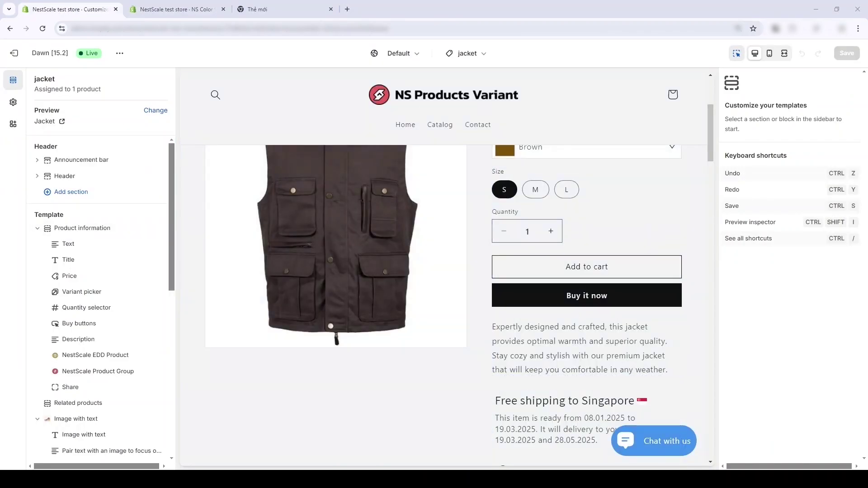
scroll(397, 346, up, 5)
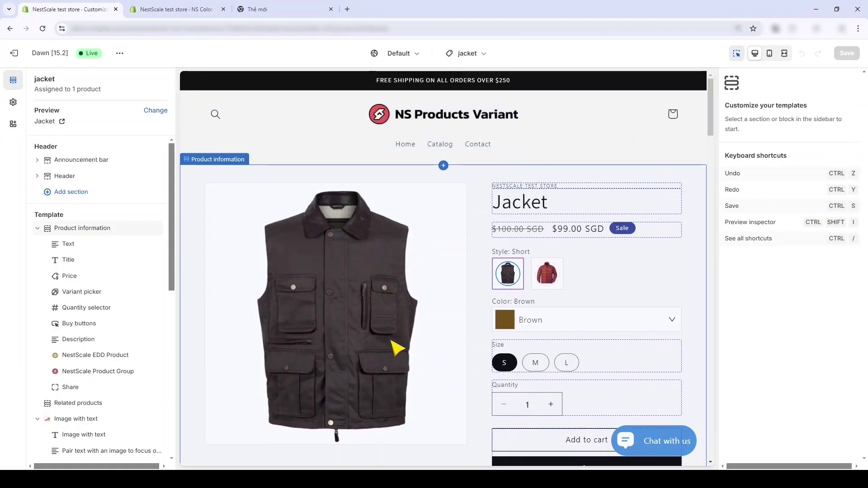
scroll(397, 347, down, 3)
scroll(397, 348, down, 8)
scroll(397, 348, up, 5)
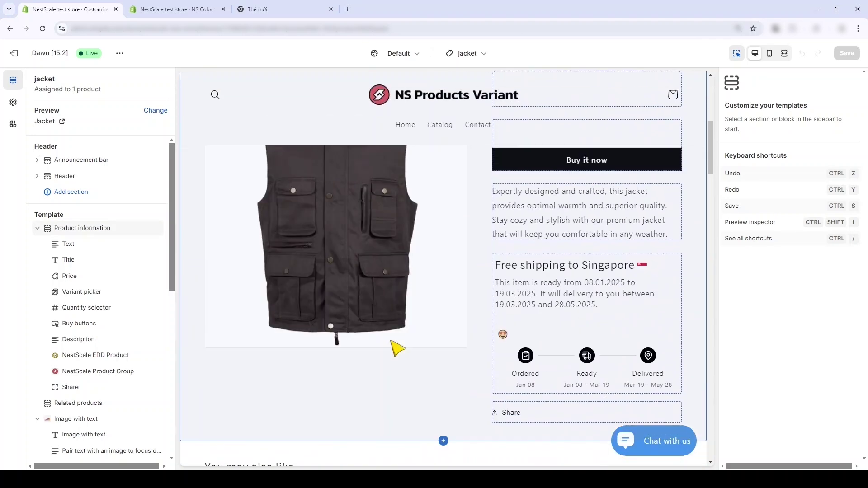
scroll(397, 349, down, 6)
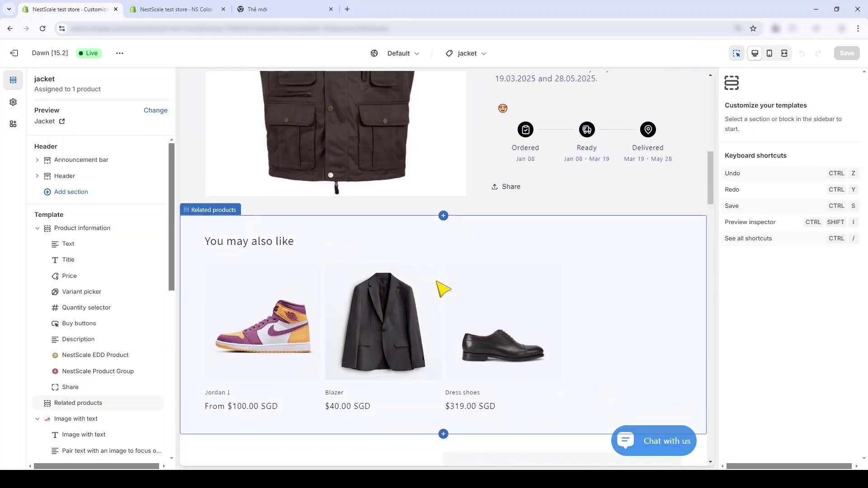
scroll(493, 303, up, 6)
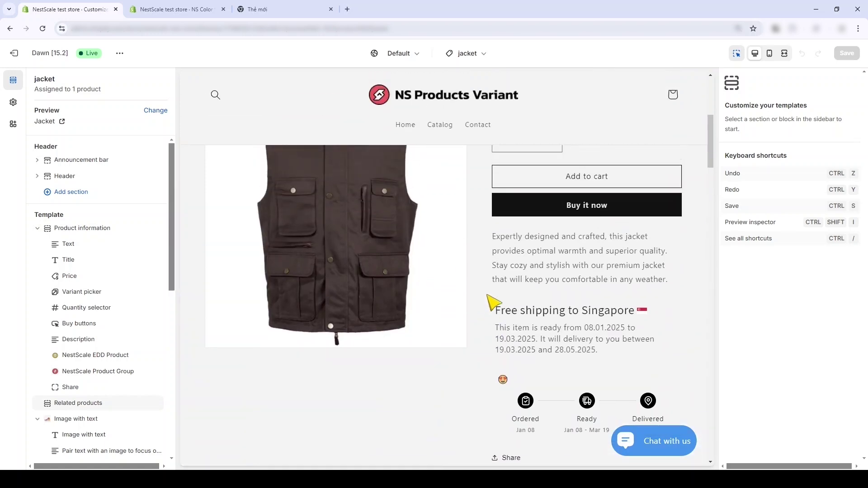
scroll(493, 303, up, 3)
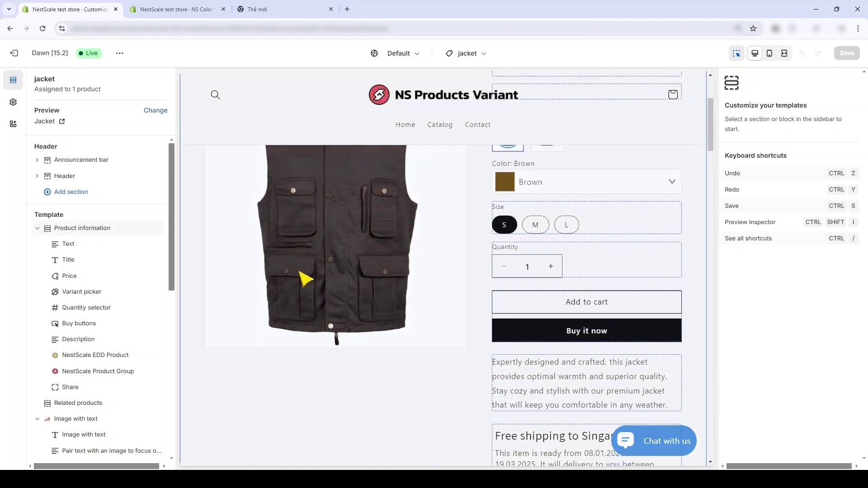
scroll(306, 279, up, 3)
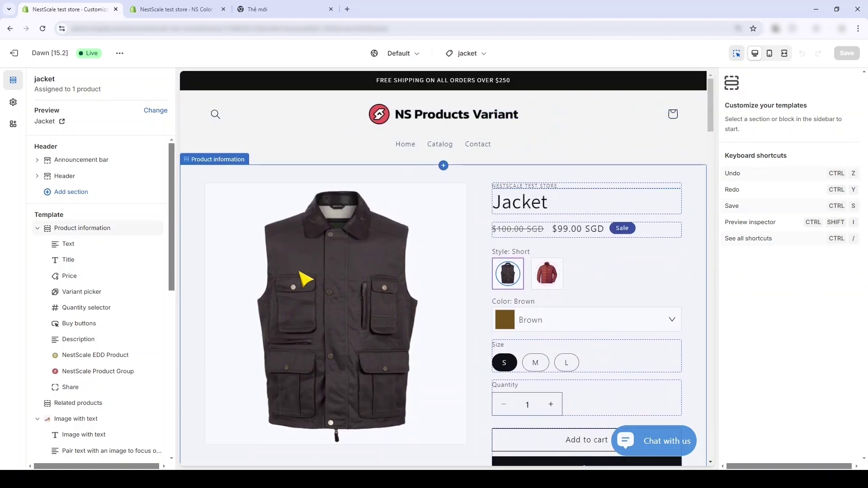
scroll(306, 279, down, 10)
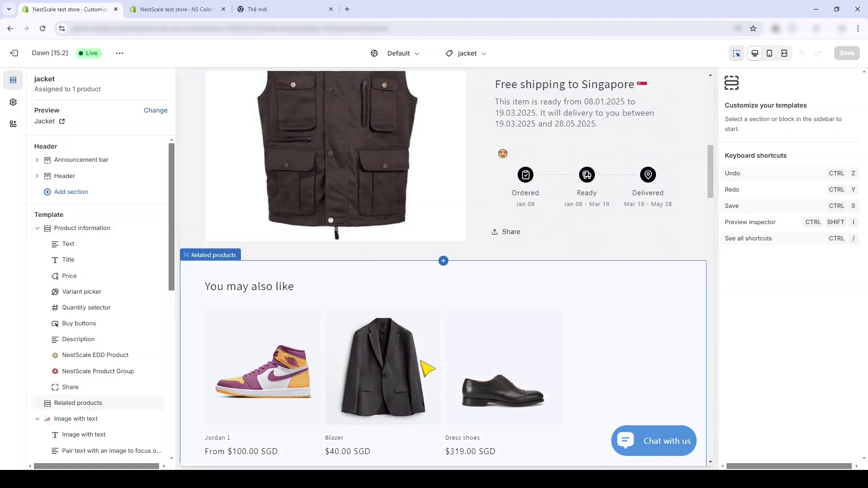
Step: Go to the NS Color Swatch product group page and start a new product group
scroll(428, 366, up, 10)
click(177, 9)
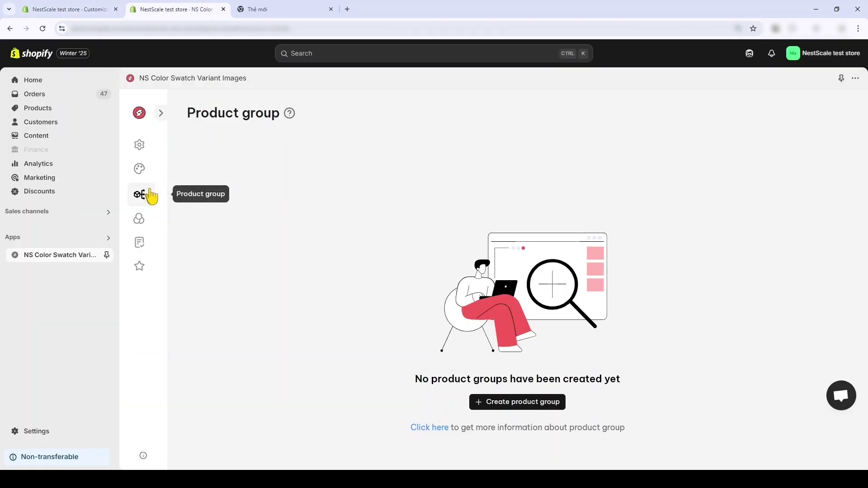
mouse_move(290, 117)
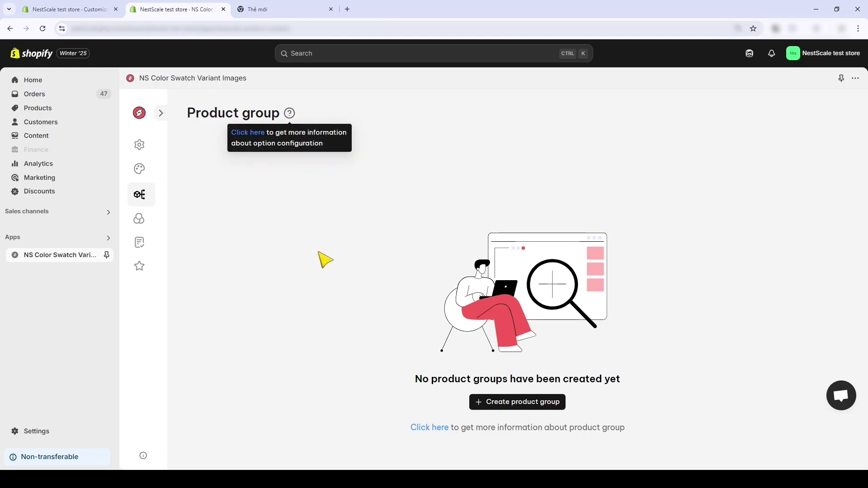
click(497, 404)
Step: Name the group Winter collection with option name For cold months, including Blazer and Gloves
click(380, 152)
text(Winter collection)
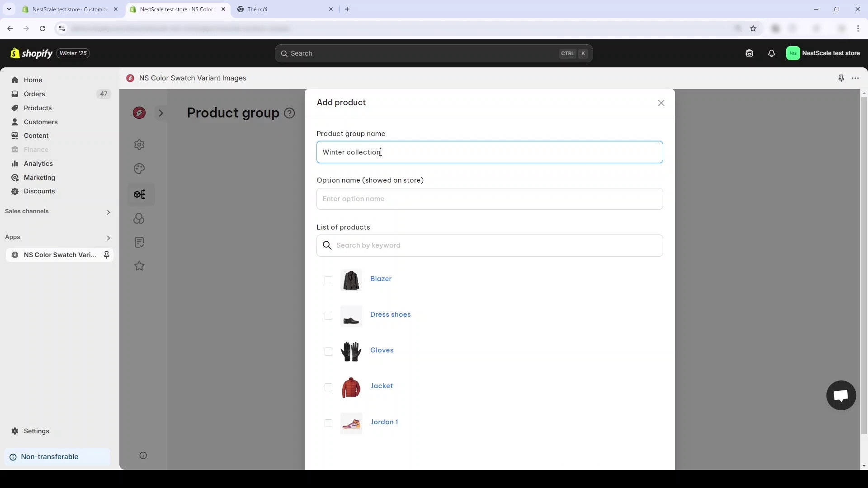
click(390, 206)
text(For cold months)
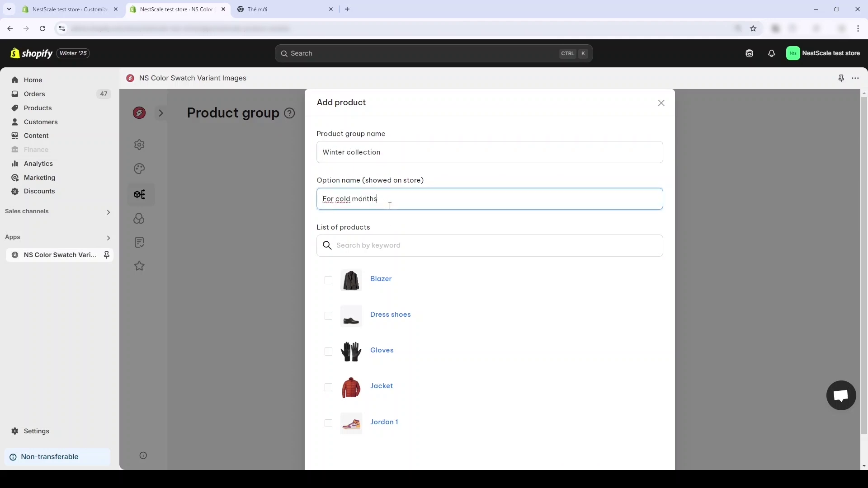
scroll(389, 206, down, 1)
click(328, 249)
click(329, 321)
Step: Add Jacket to the group, confirm it, and select the NestScale Product Group block in the customizer
click(329, 356)
click(647, 456)
key(ctrl+Page_Up)
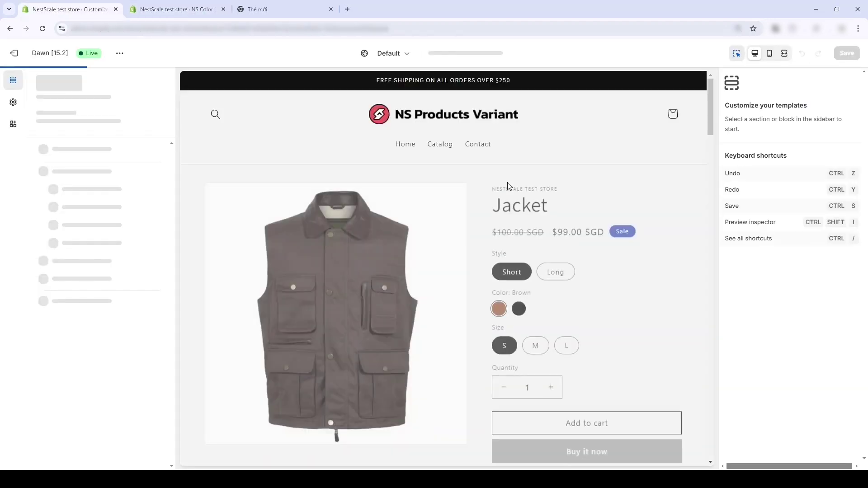
scroll(511, 203, down, 8)
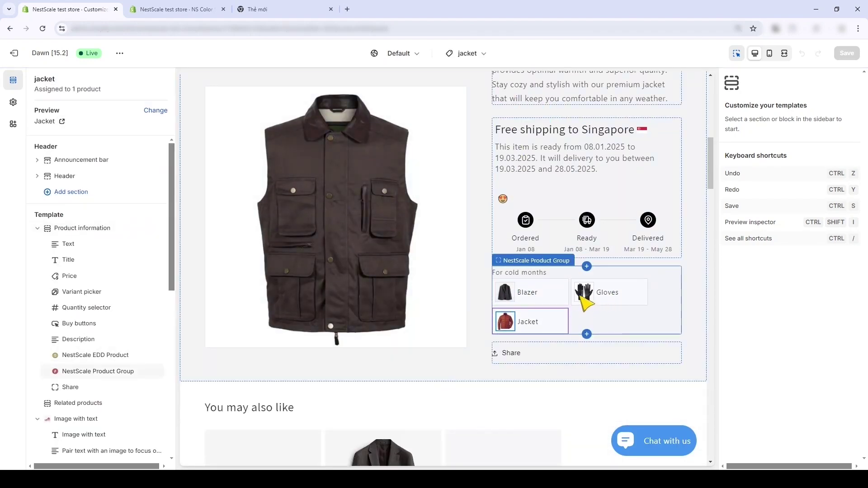
click(525, 298)
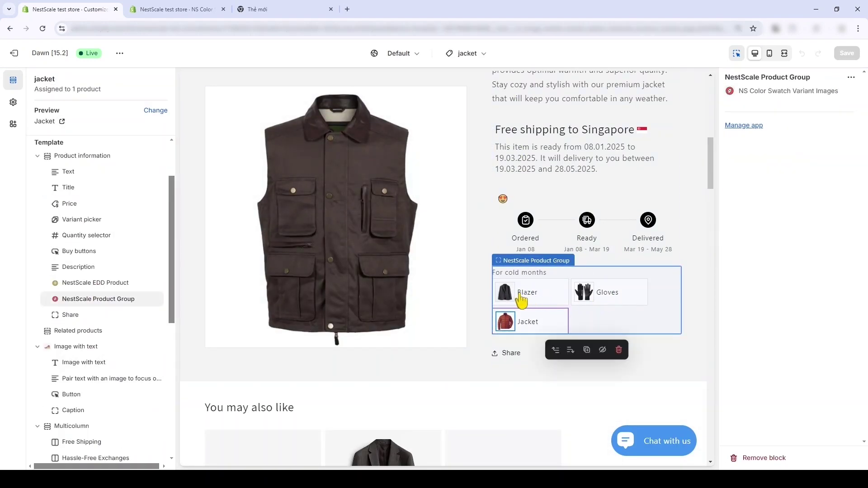
Step: Check that the Blazer swatch in the For cold months group links to Blazer
click(521, 297)
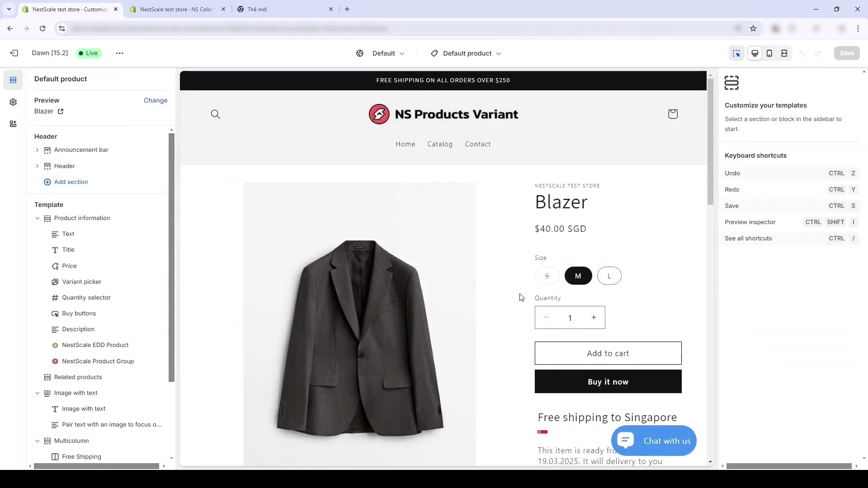
scroll(513, 190, down, 5)
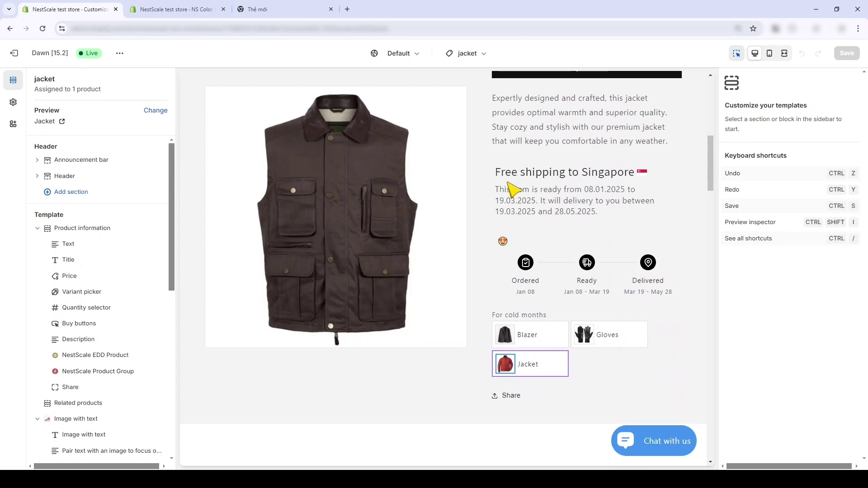
click(288, 262)
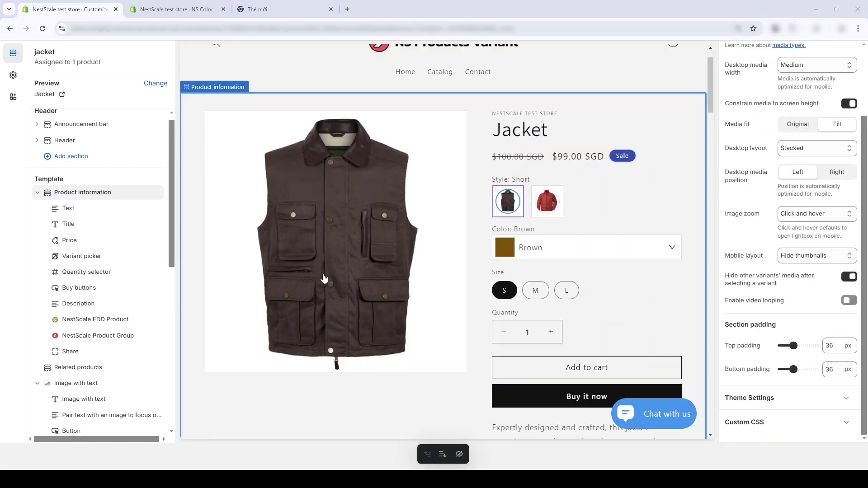
scroll(585, 62, up, 1)
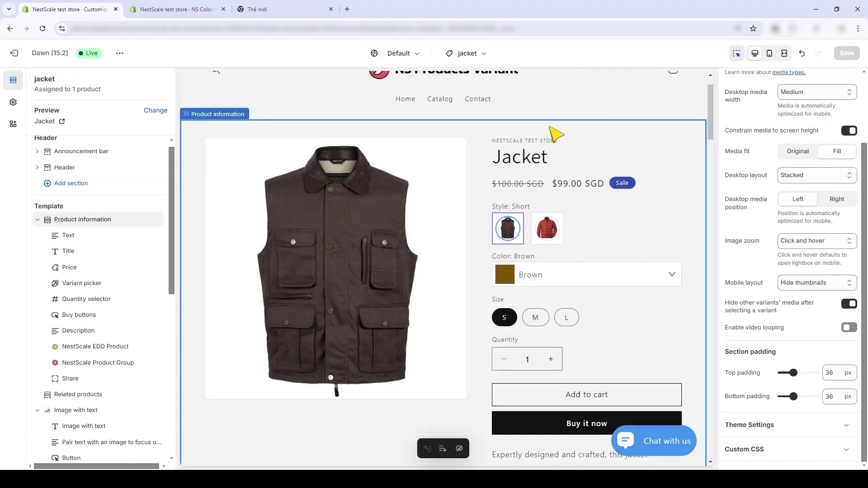
scroll(801, 159, up, 2)
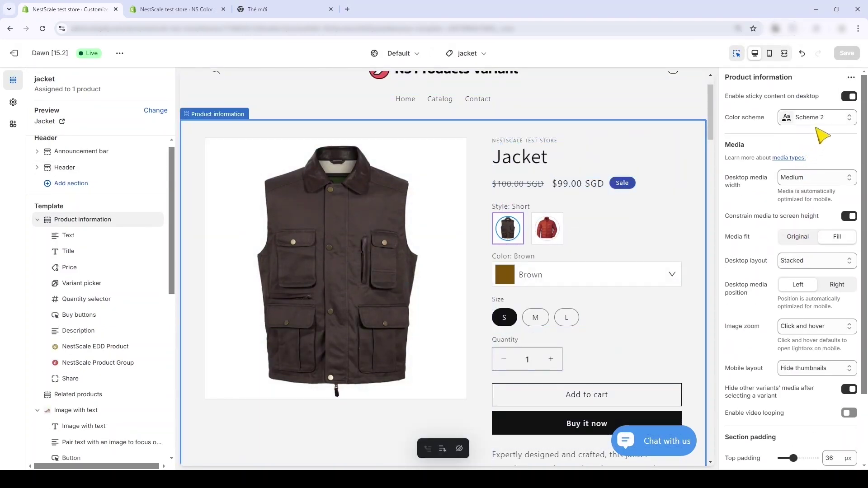
click(818, 120)
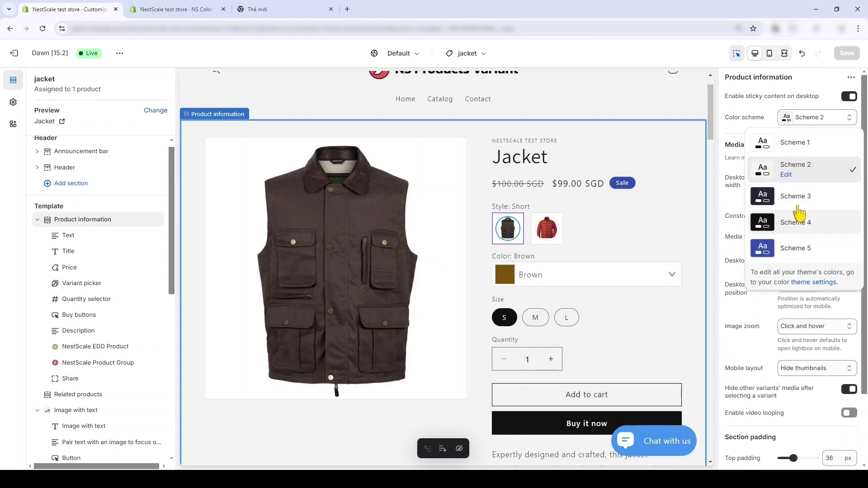
click(815, 120)
scroll(800, 276, down, 1)
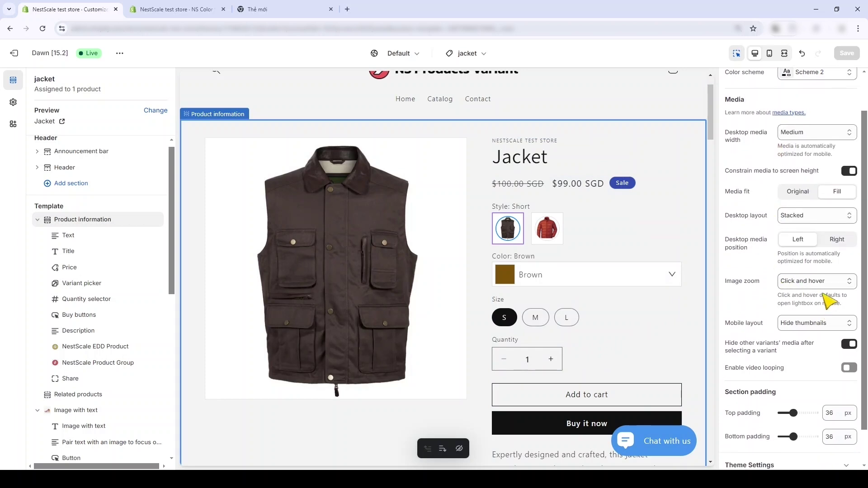
click(818, 288)
scroll(778, 344, down, 1)
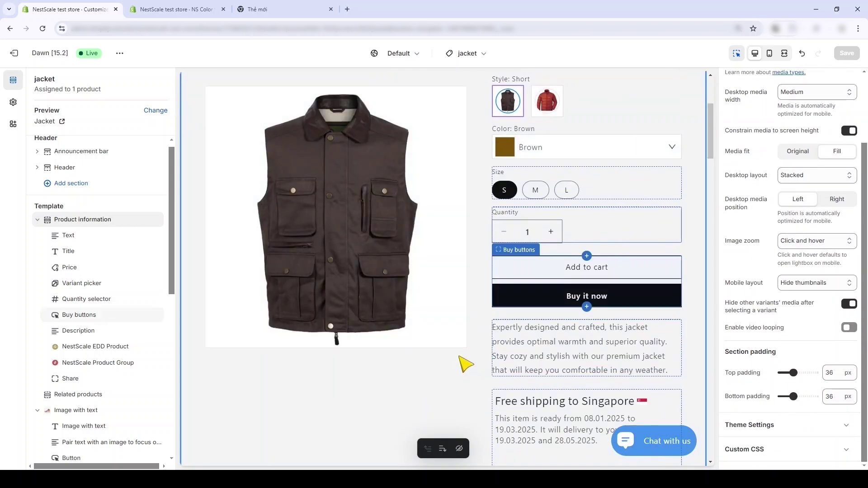
scroll(461, 240, up, 5)
scroll(480, 307, down, 6)
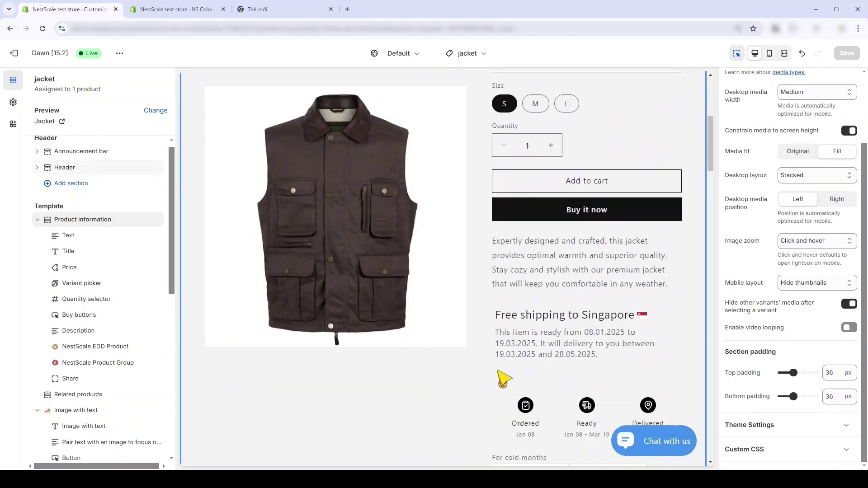
scroll(493, 378, down, 4)
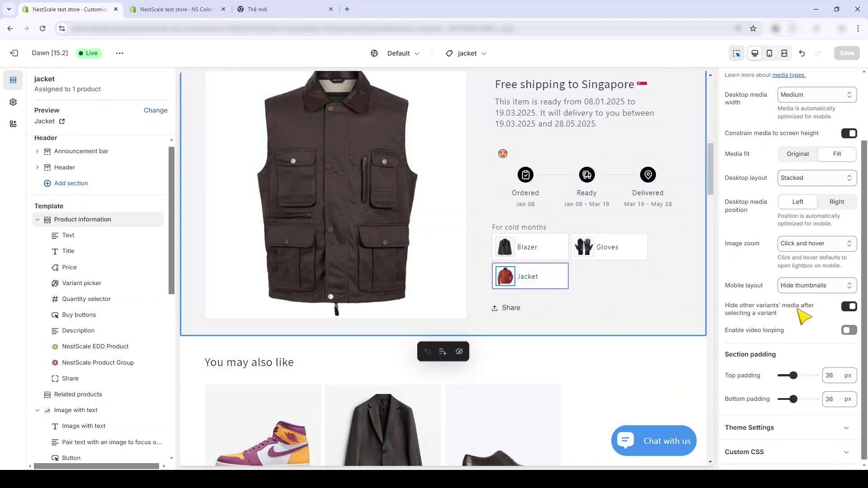
scroll(796, 280, up, 2)
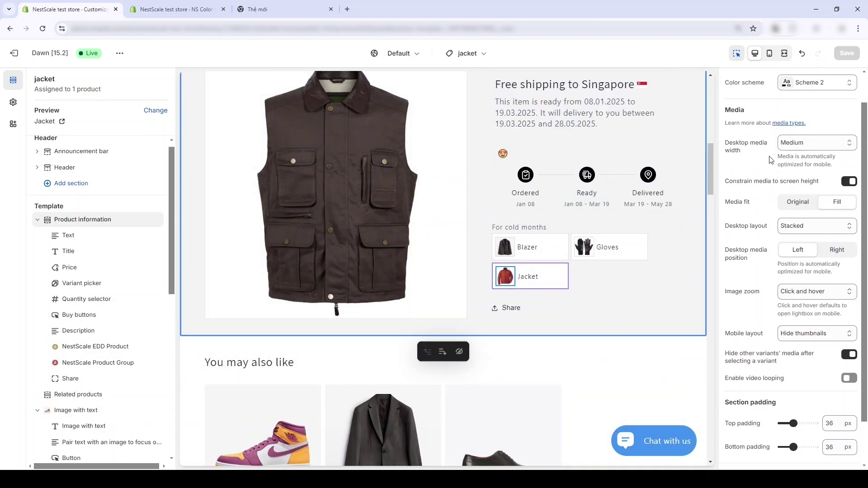
click(769, 54)
scroll(484, 281, up, 8)
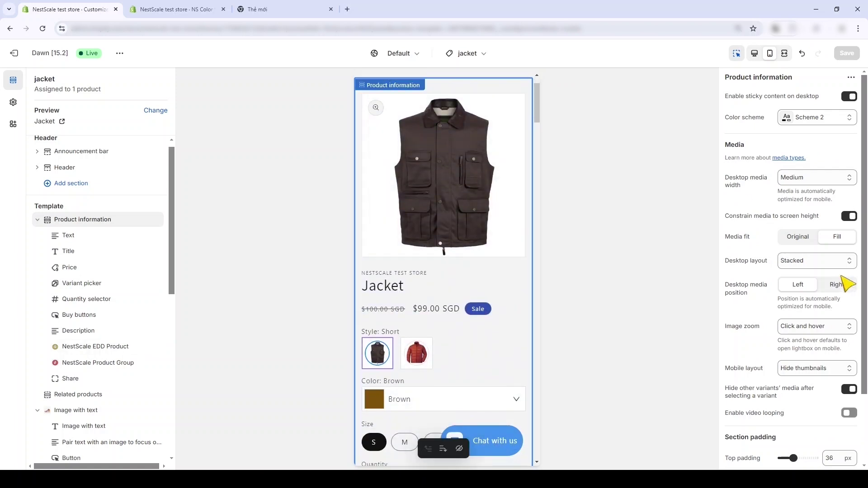
click(825, 287)
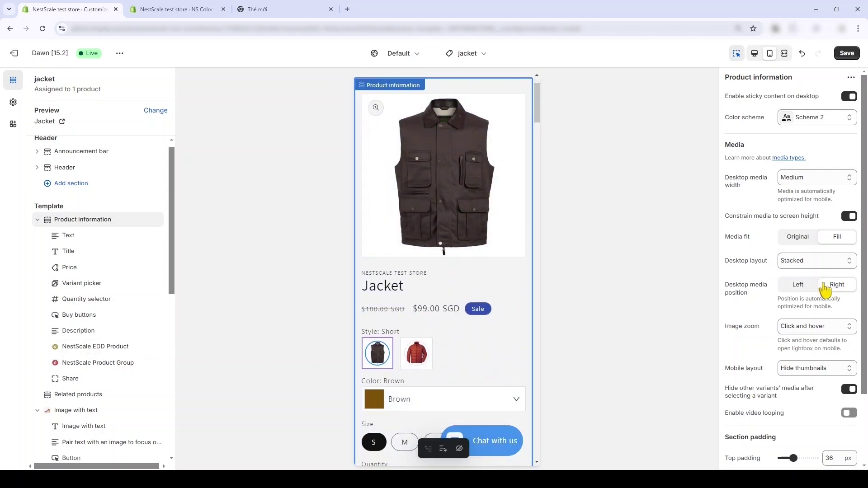
click(798, 286)
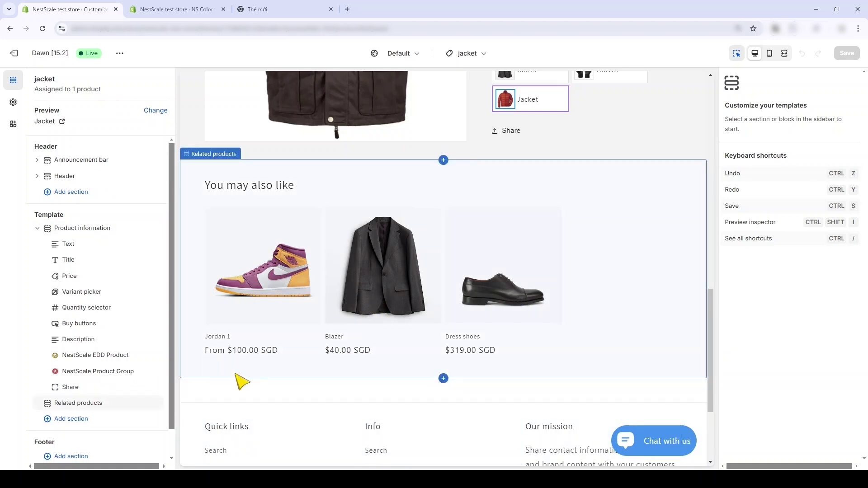
Step: Insert a Featured collection section, then a Rich text section, under Related products
click(113, 419)
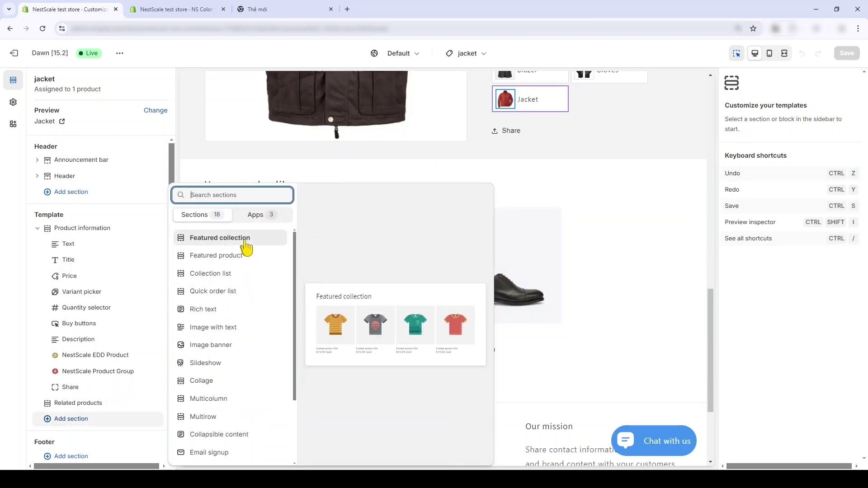
click(247, 248)
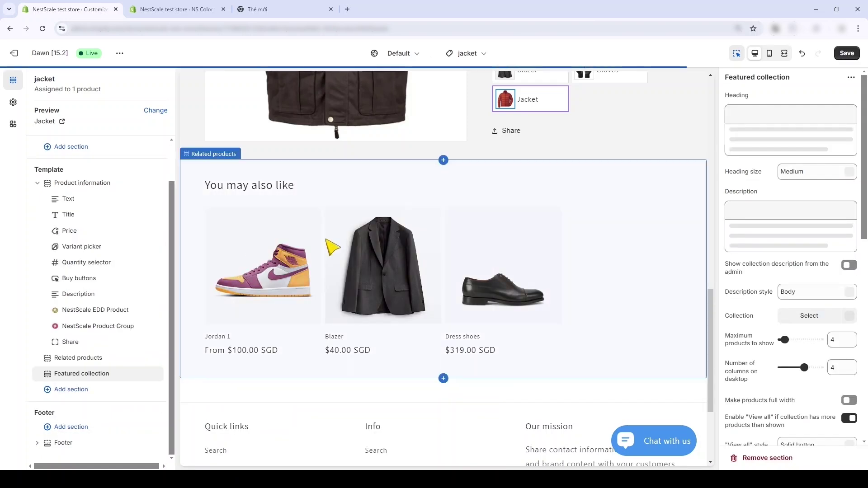
click(106, 393)
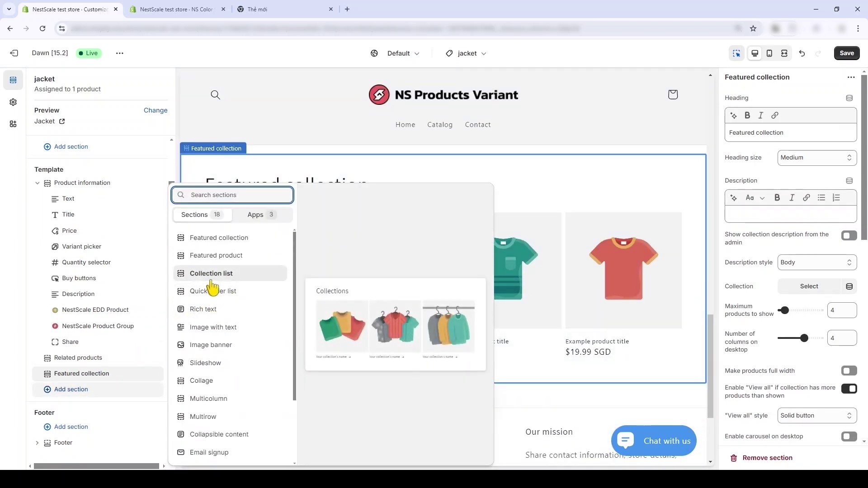
click(210, 310)
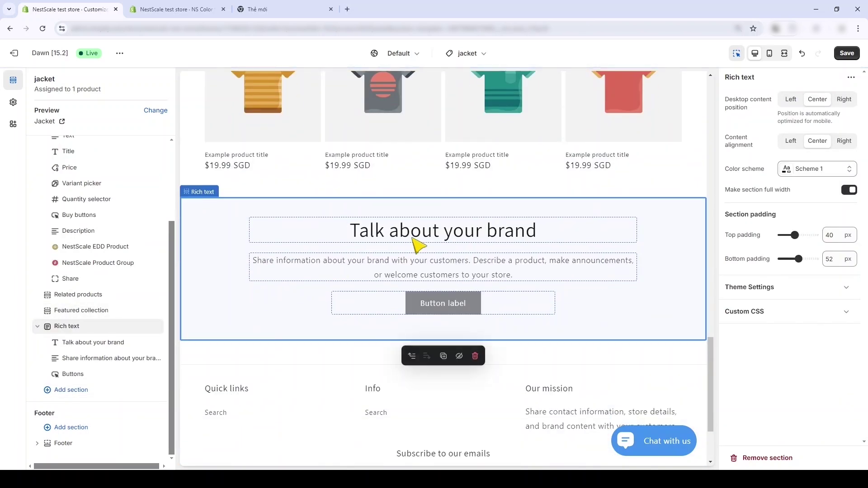
Step: Replace the Rich text heading with 'Men's style' and open the section picker
click(423, 245)
triple_click(423, 244)
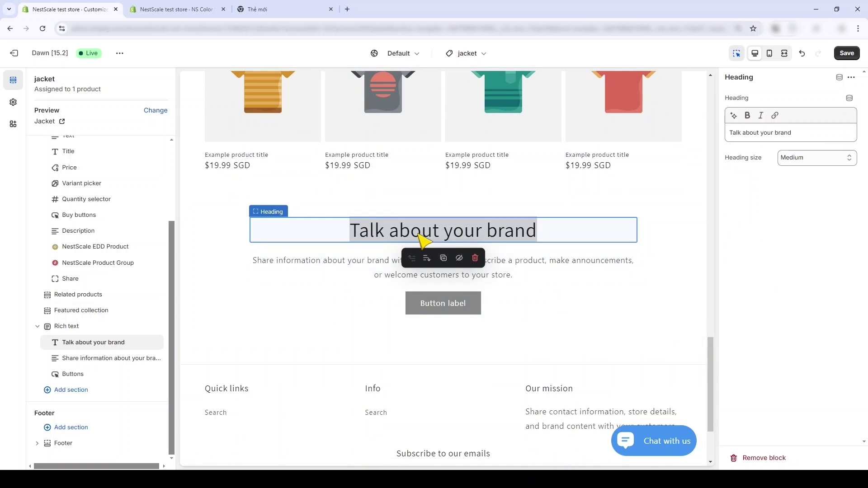
click(804, 135)
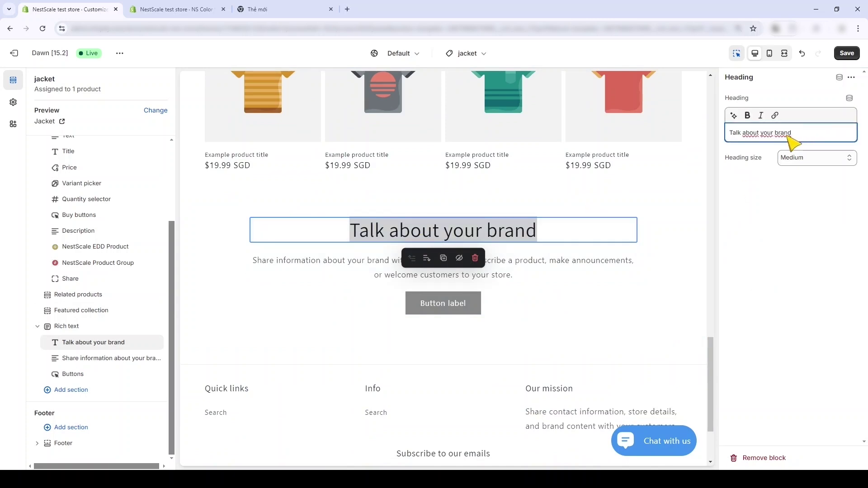
drag(790, 135, 753, 134)
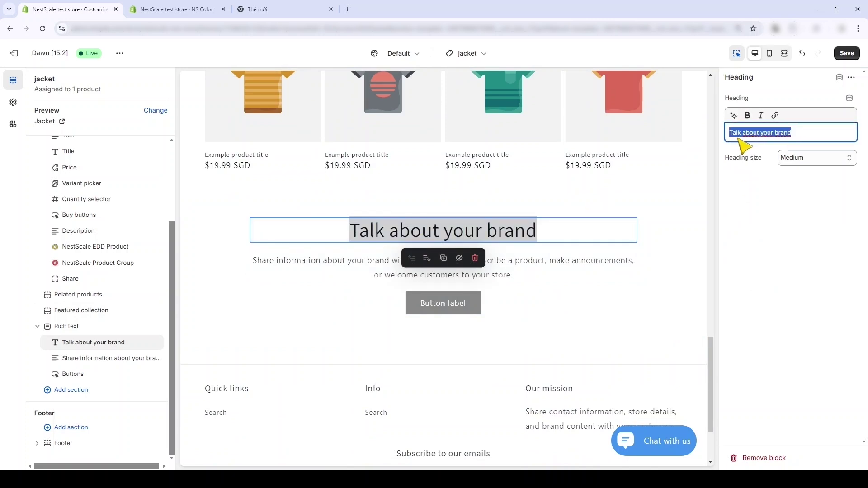
text(M)
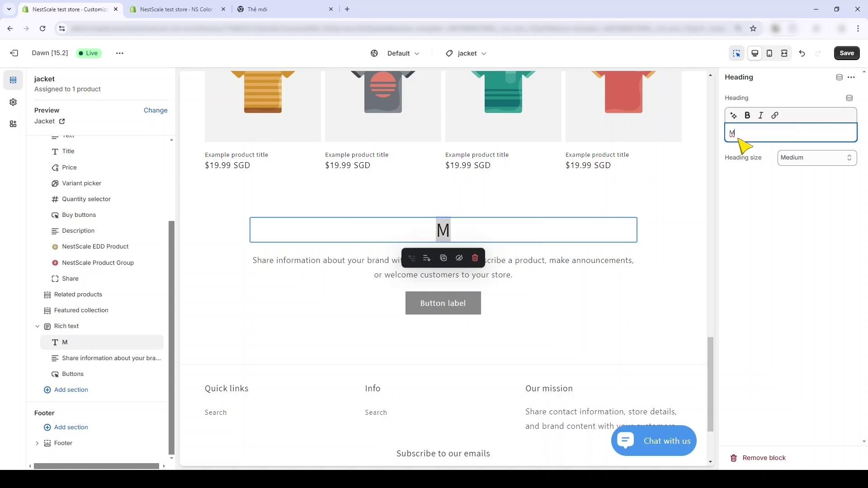
text(en's style)
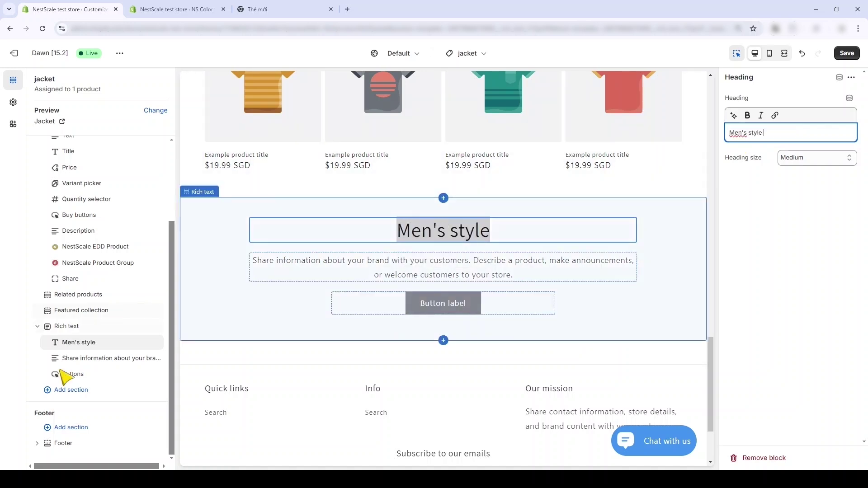
click(70, 392)
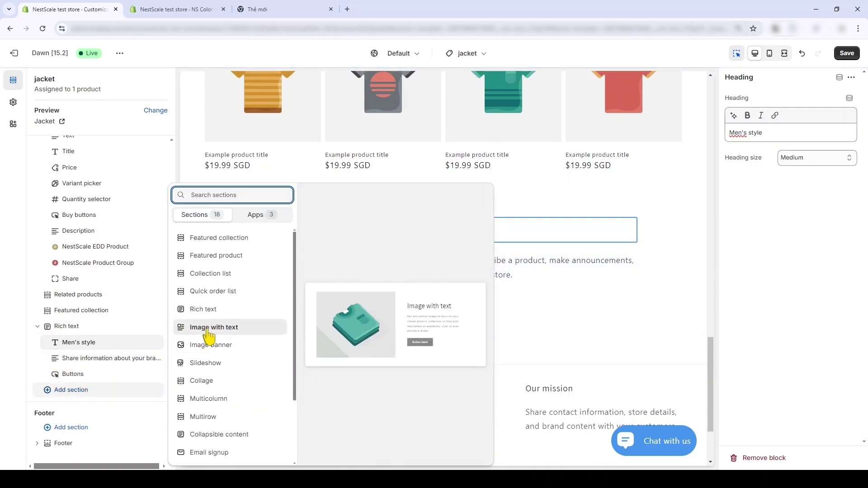
Step: Add a Multicolumn section and change its heading to 'Benefits only at NestScale'
click(220, 401)
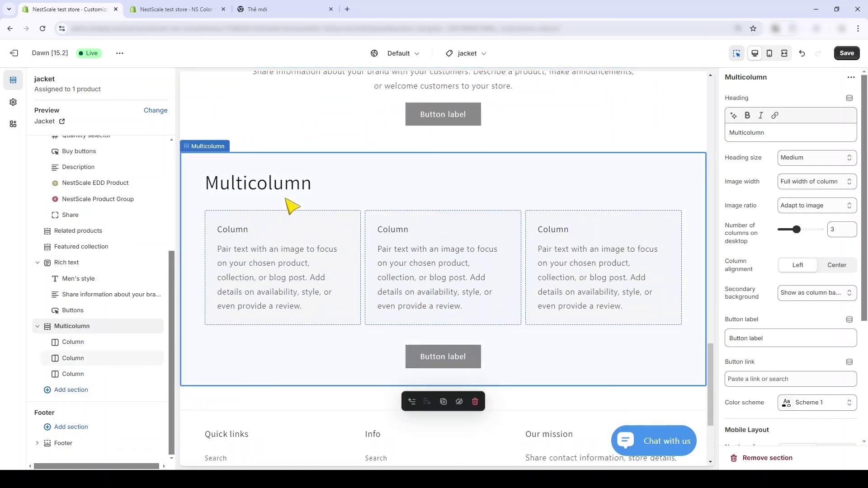
click(752, 136)
double_click(753, 135)
text(bewn)
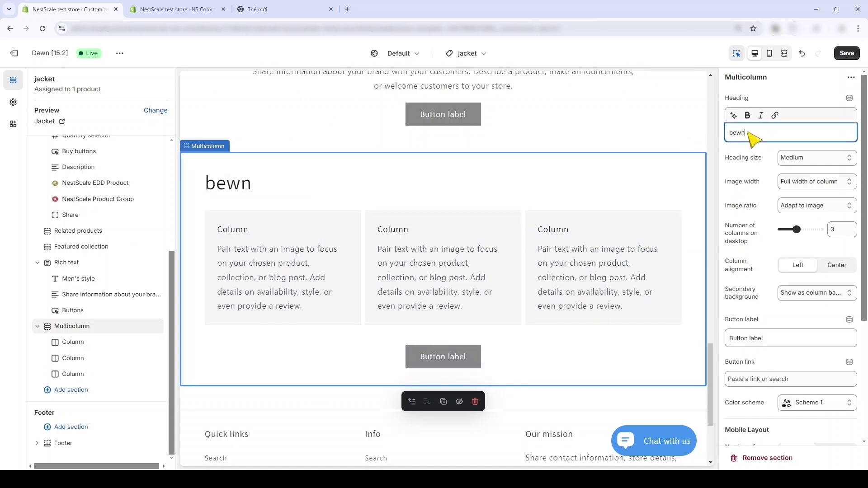
key(BackSpace)
key(BackSpace)
key(BackSpace)
text(Benefits only at NestScale)
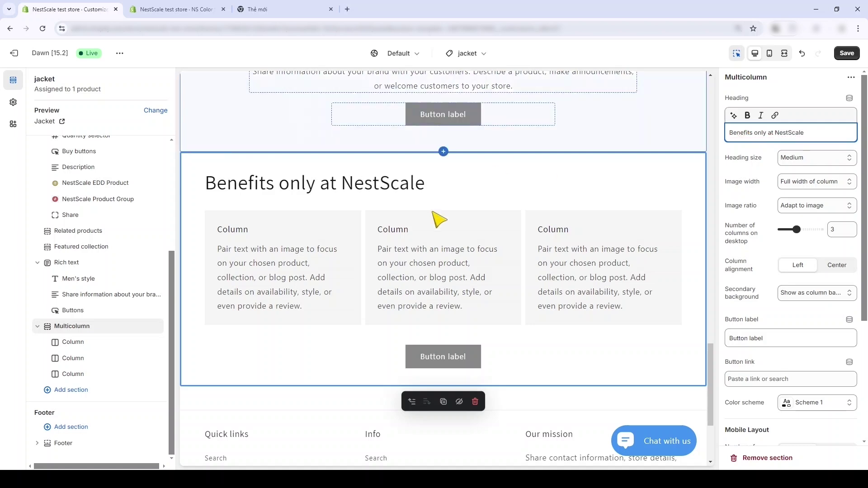
Step: Retitle the columns Free shipping, Dirt cheap price and Hassle free exchanges, then open the section picker
click(230, 235)
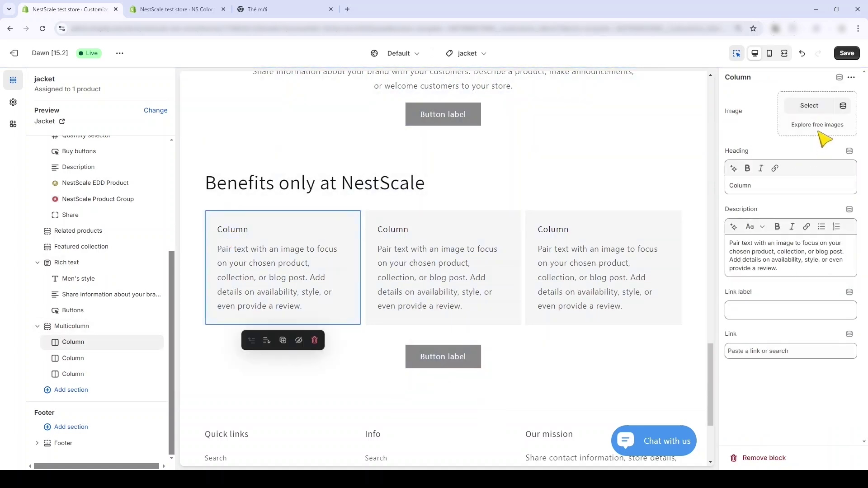
click(748, 186)
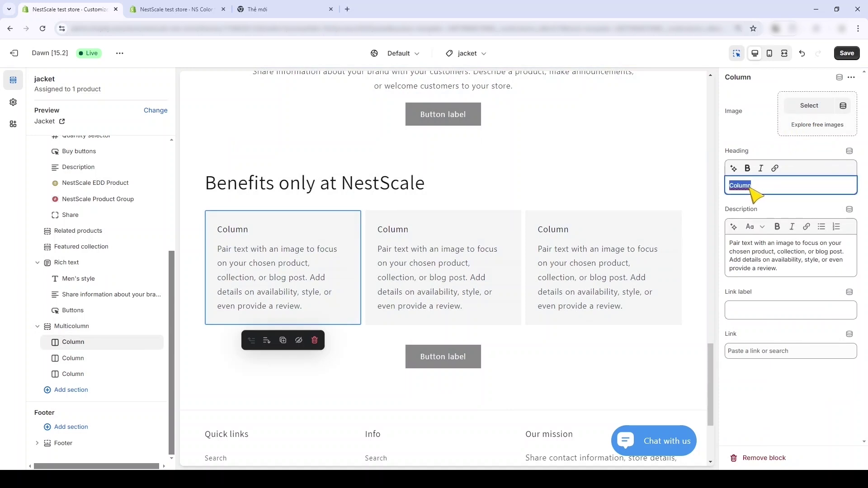
text(Free shipping)
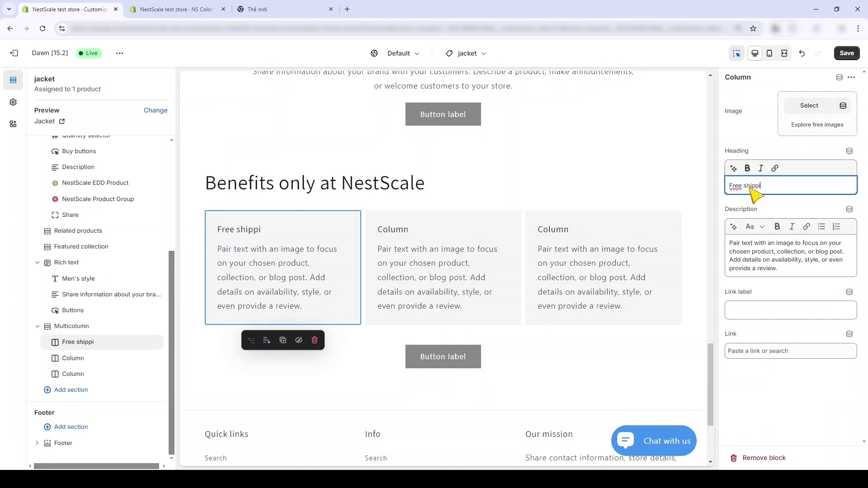
click(393, 231)
click(748, 187)
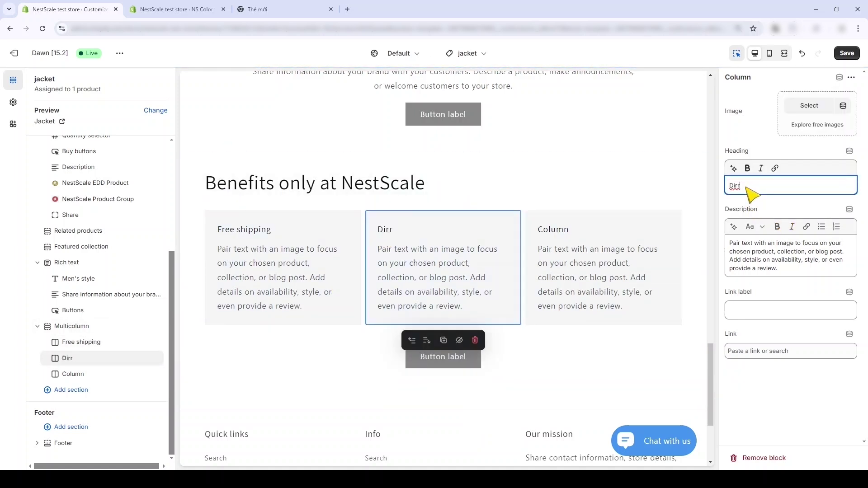
click(560, 232)
double_click(750, 188)
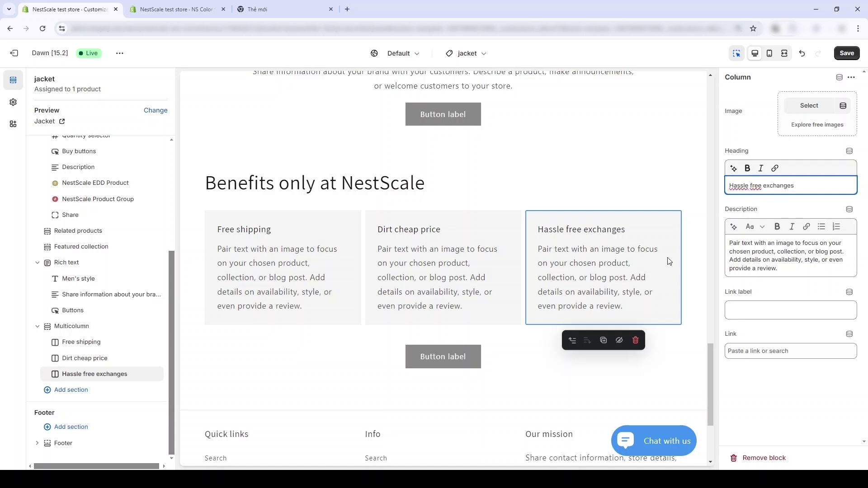
click(344, 246)
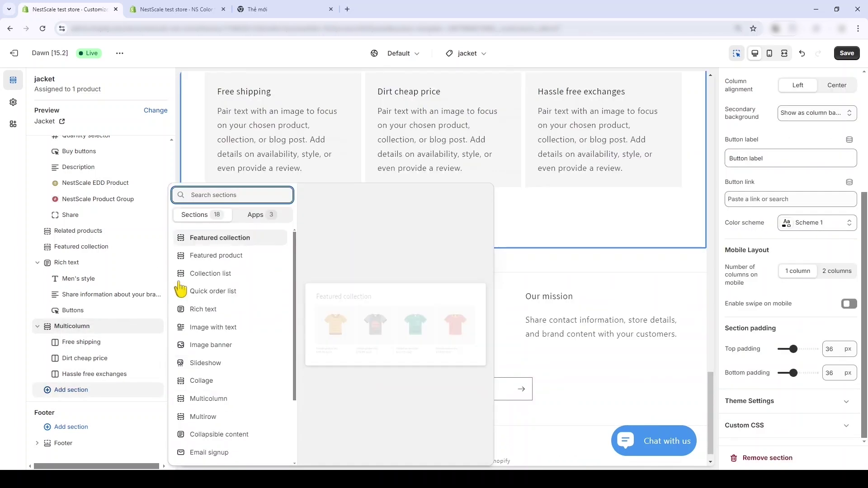
Step: Add a Multirow section and give its first row the jacket_long_black_2 image
click(216, 419)
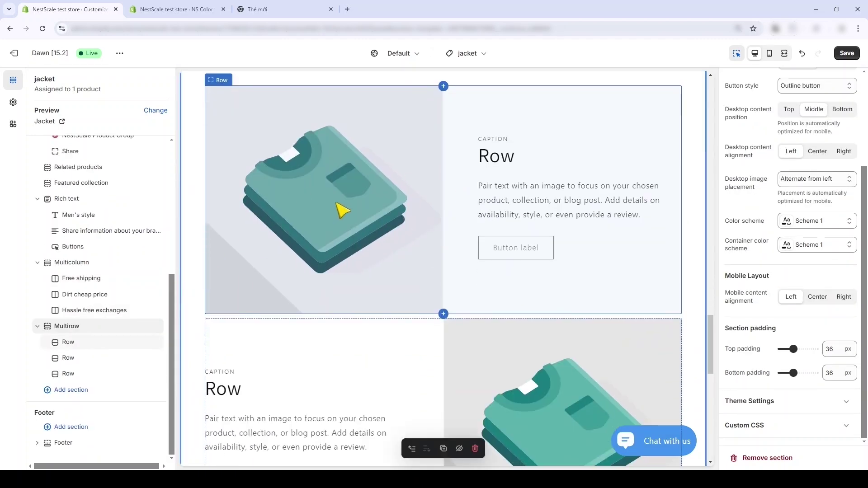
click(343, 210)
click(809, 107)
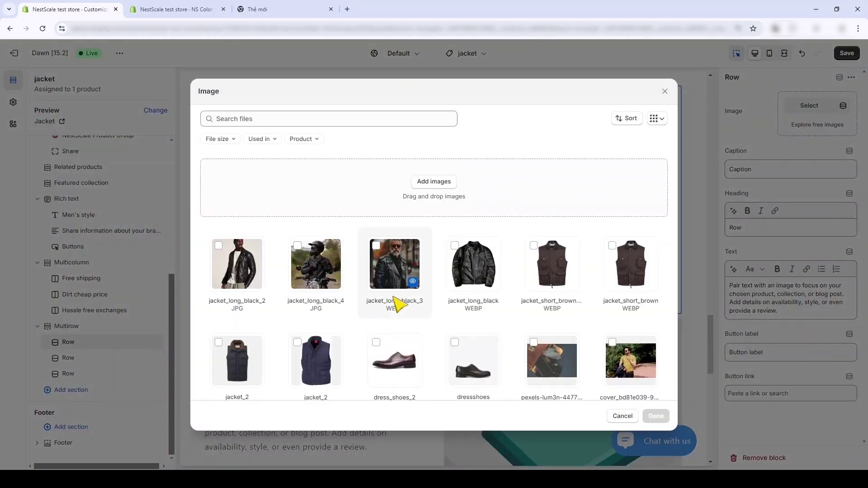
click(269, 273)
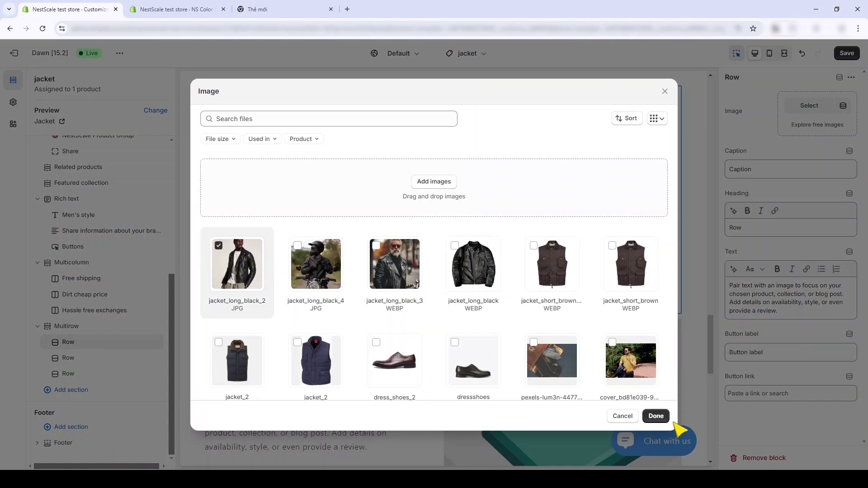
click(666, 418)
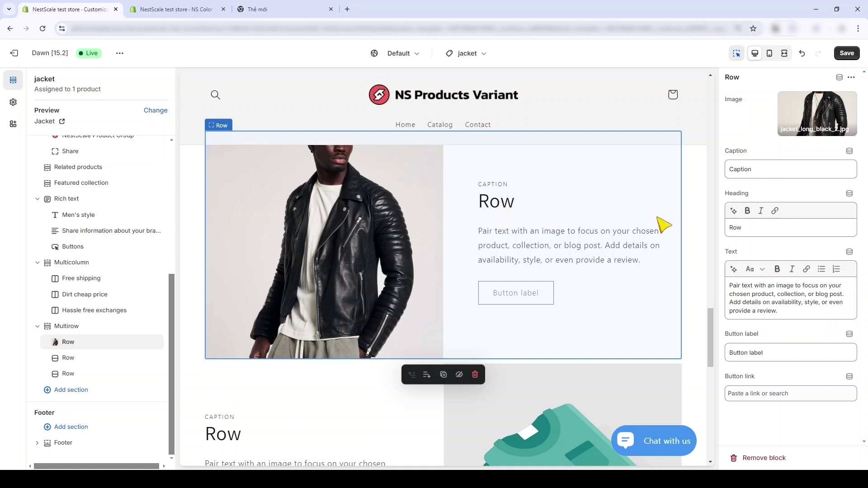
Step: Remove the first row's caption and button label and head it 'High quality leather'
click(751, 231)
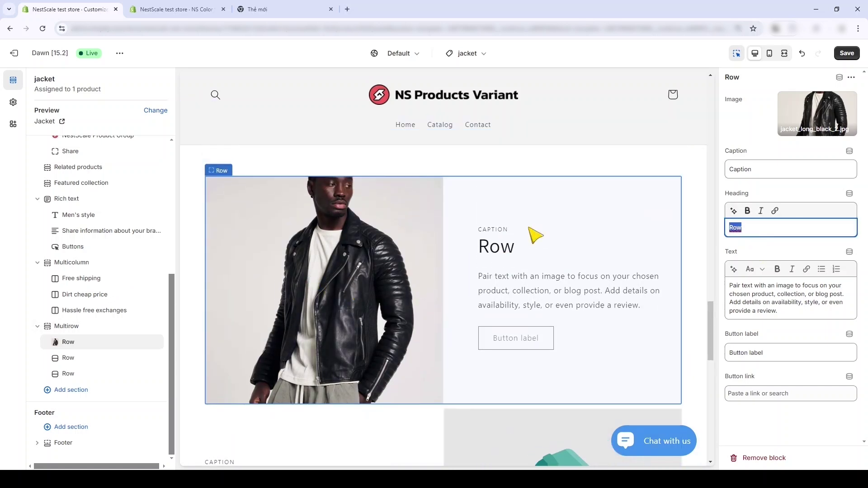
double_click(742, 170)
key(BackSpace)
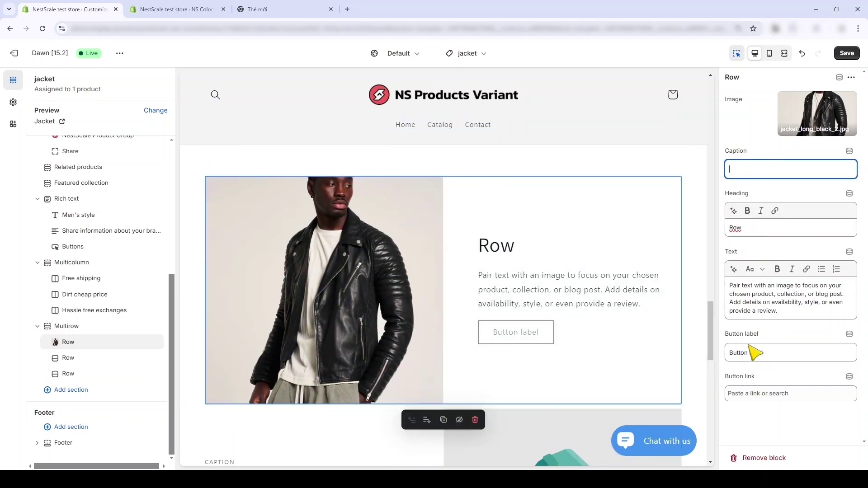
triple_click(751, 350)
key(BackSpace)
double_click(736, 228)
text(High quality leather)
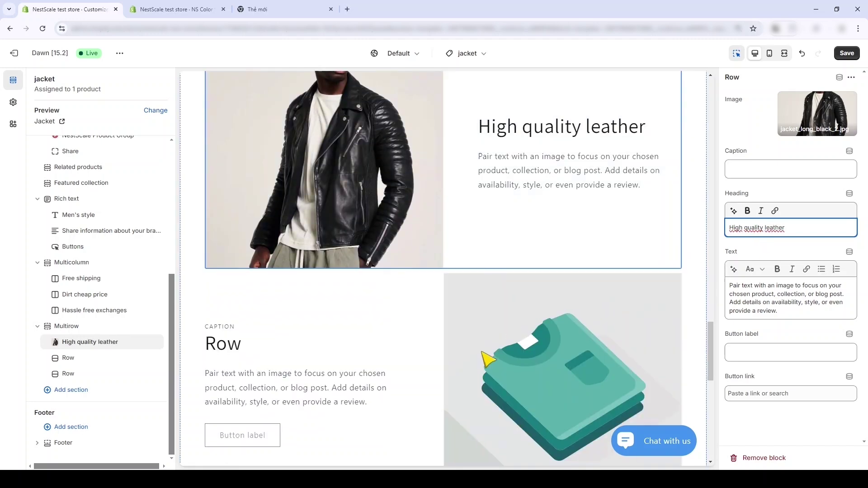
Step: Set the second row's image to jacket_long_black_4
click(68, 358)
click(812, 105)
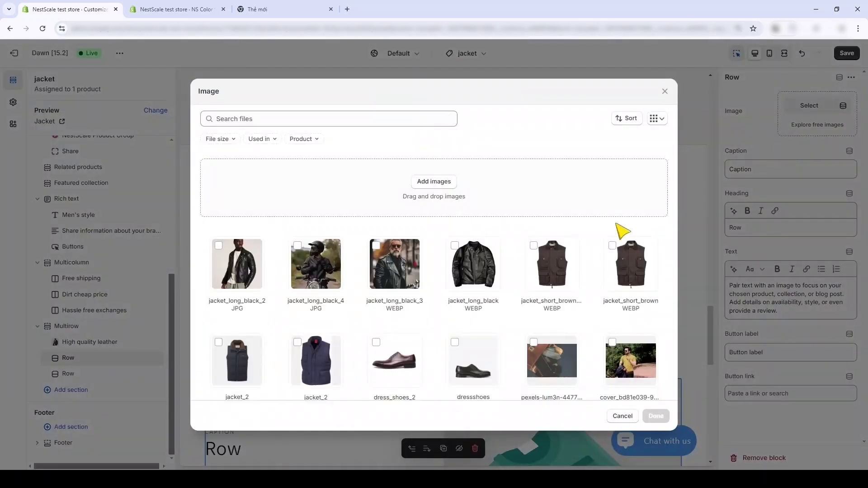
click(315, 263)
click(656, 416)
Step: Remove the second row's caption and button label and head it 'Suitable for many occasions'
triple_click(753, 169)
key(BackSpace)
triple_click(753, 353)
key(BackSpace)
double_click(735, 227)
text(Suitable for)
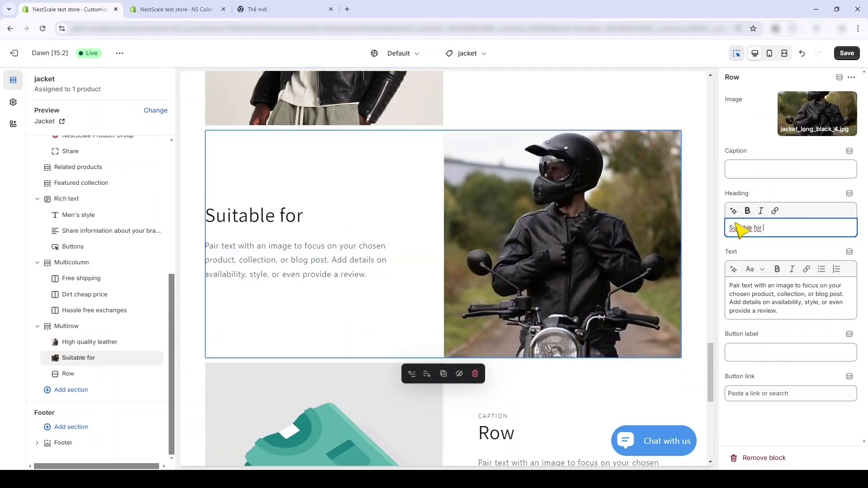
text( many occasions)
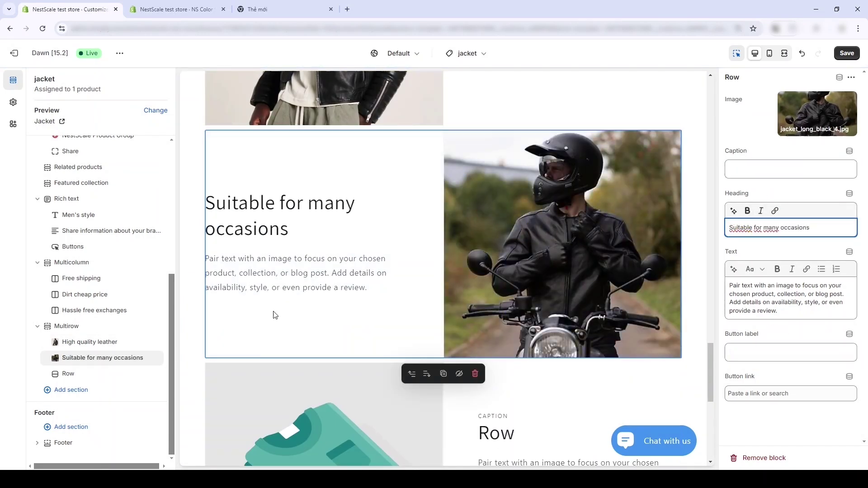
Step: Set the third row's image to jacket_long_black_3
scroll(343, 271, down, 4)
click(523, 316)
click(807, 107)
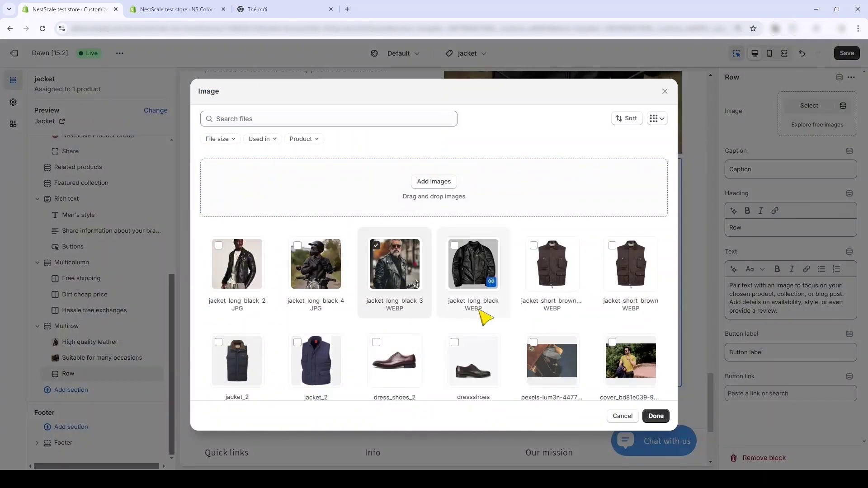
click(656, 417)
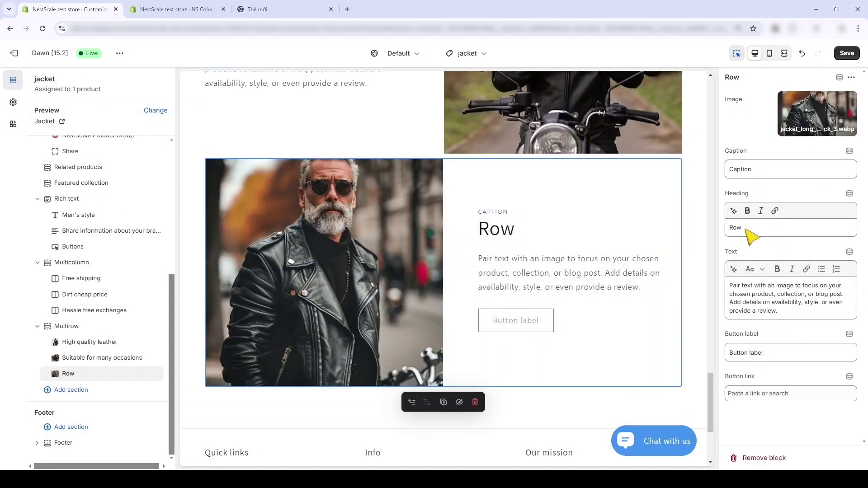
Step: Remove the third row's caption and button label and head it 'Be in your best look'
double_click(742, 169)
key(BackSpace)
double_click(755, 353)
key(BackSpace)
double_click(736, 228)
key(BackSpace)
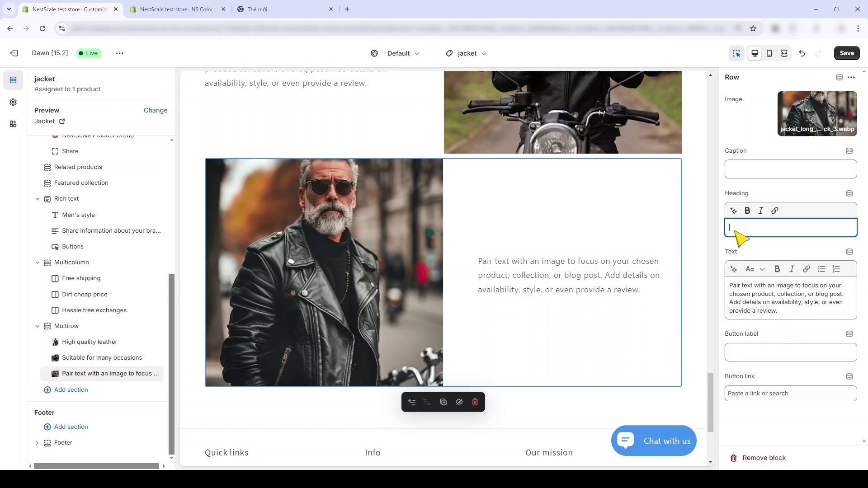
text(Be in your best look)
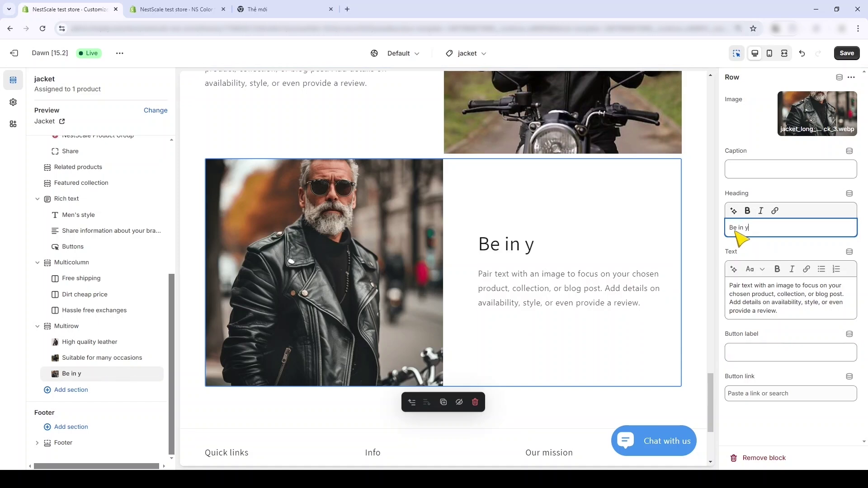